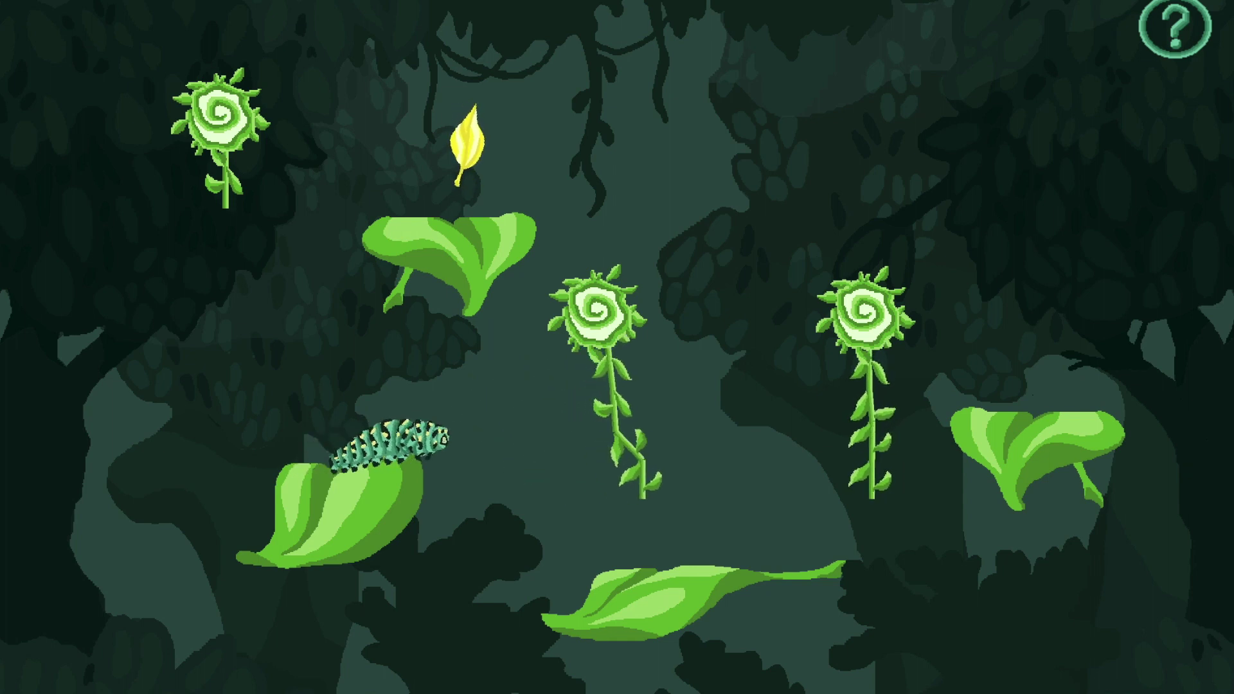
In the vine game demo, activate the top-left spiral flower
click(234, 99)
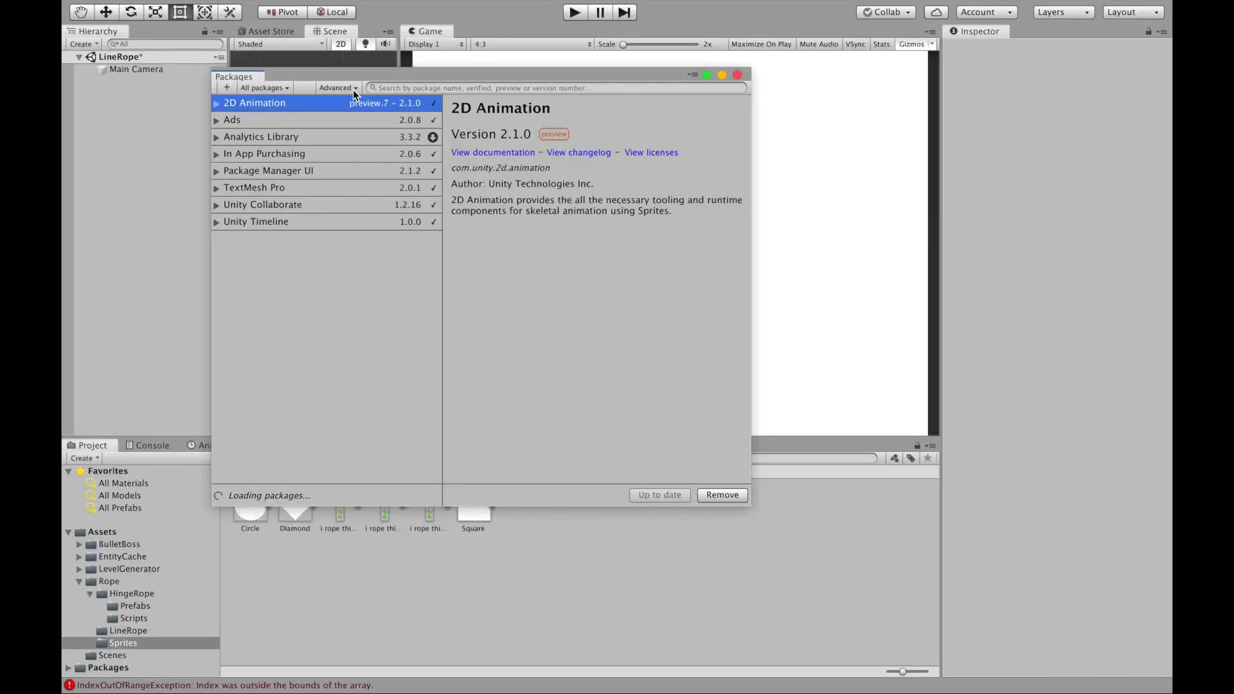
Turn on Show preview packages under Advanced in the Package Manager, then close the window
click(352, 90)
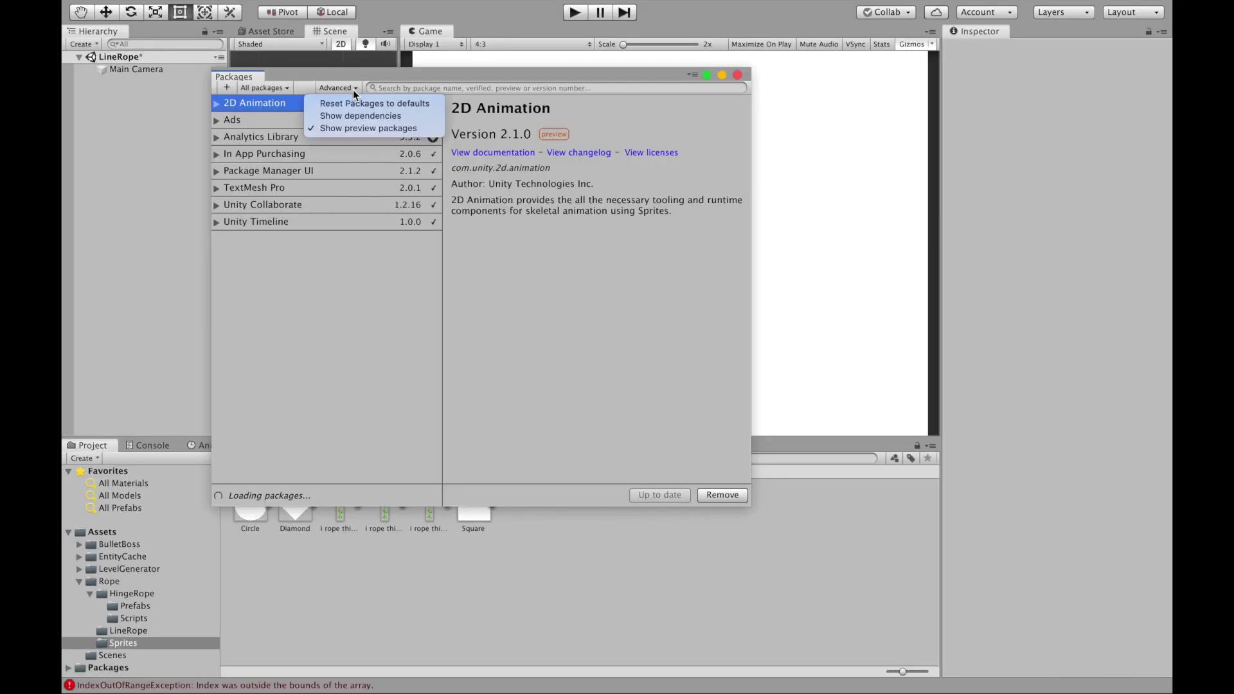
click(376, 130)
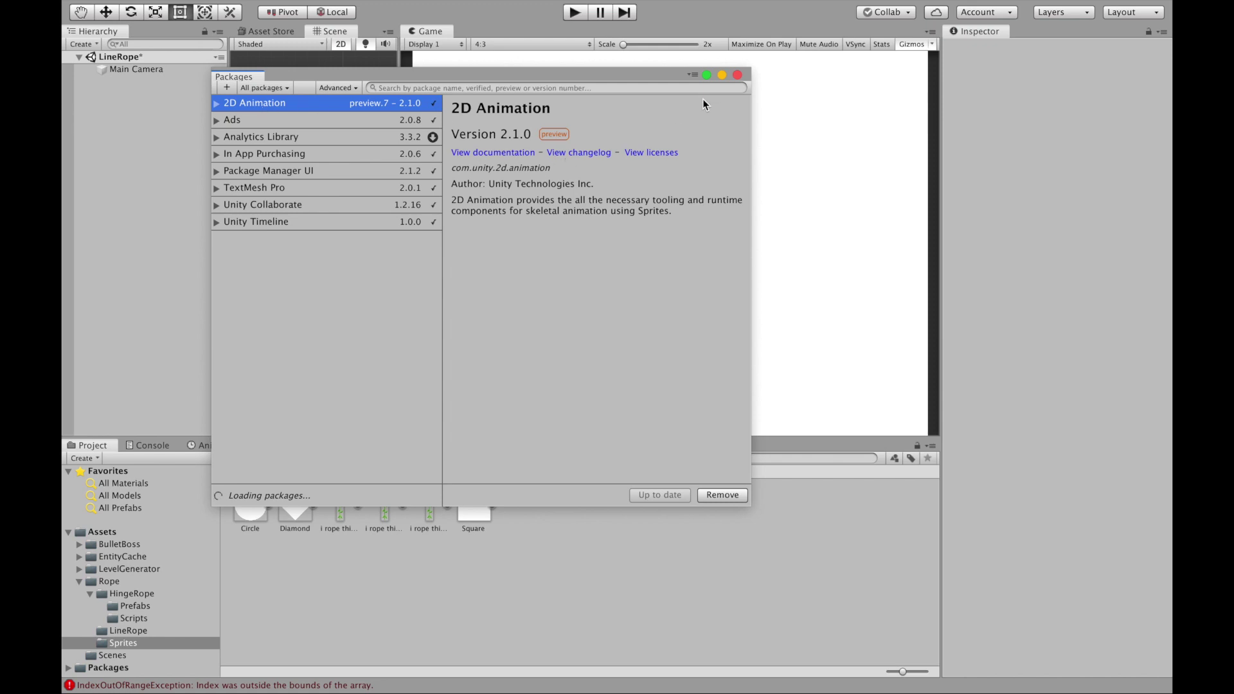
key(super+w)
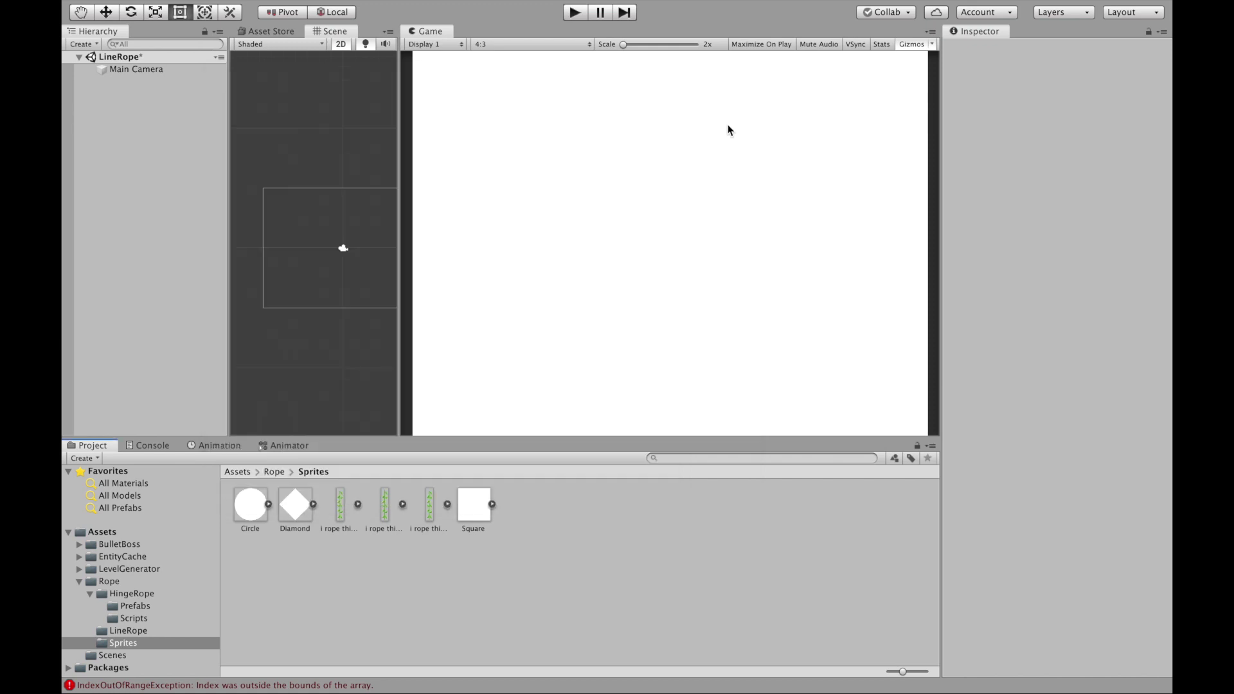
Open the third vine sprite, sprite mode Single, in the Sprite Editor's Skinning Editor
click(429, 507)
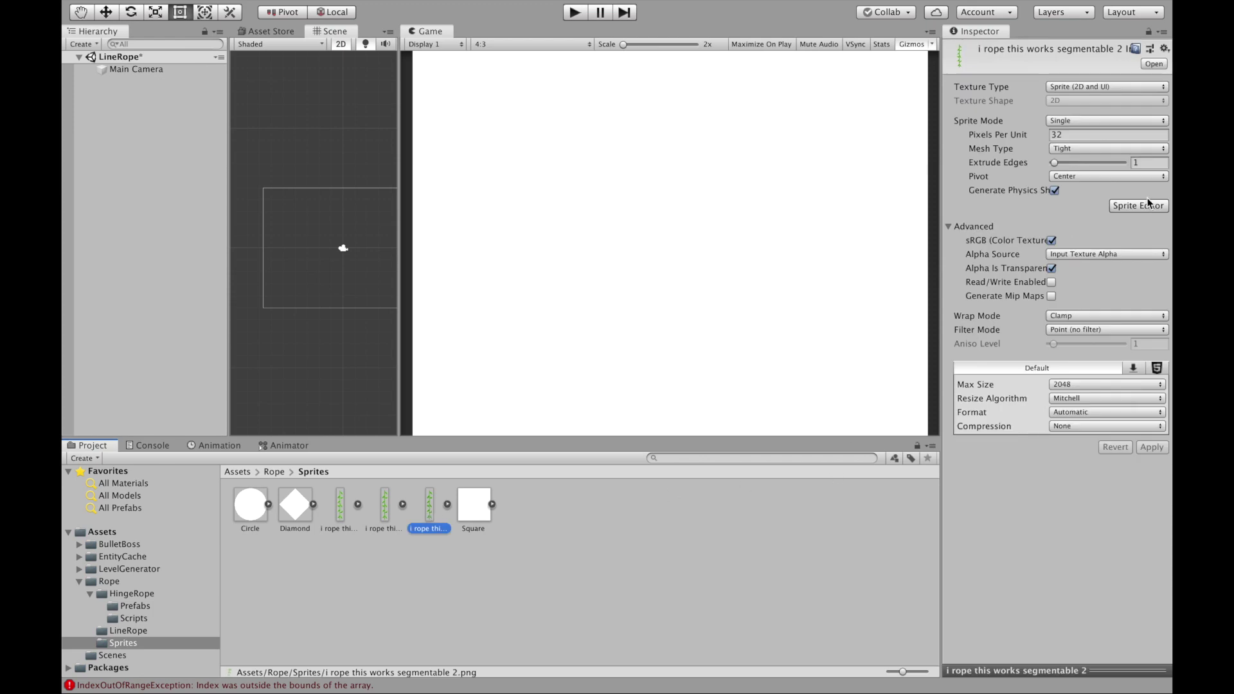
click(1078, 122)
click(1077, 122)
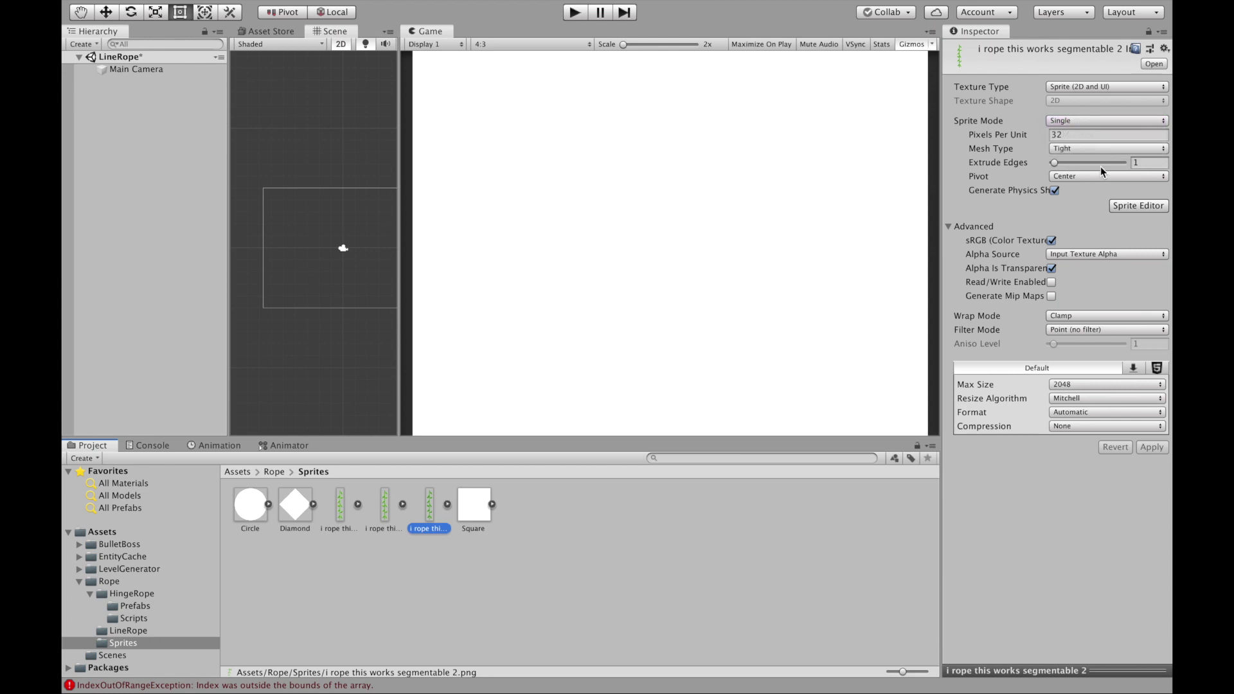
click(1135, 206)
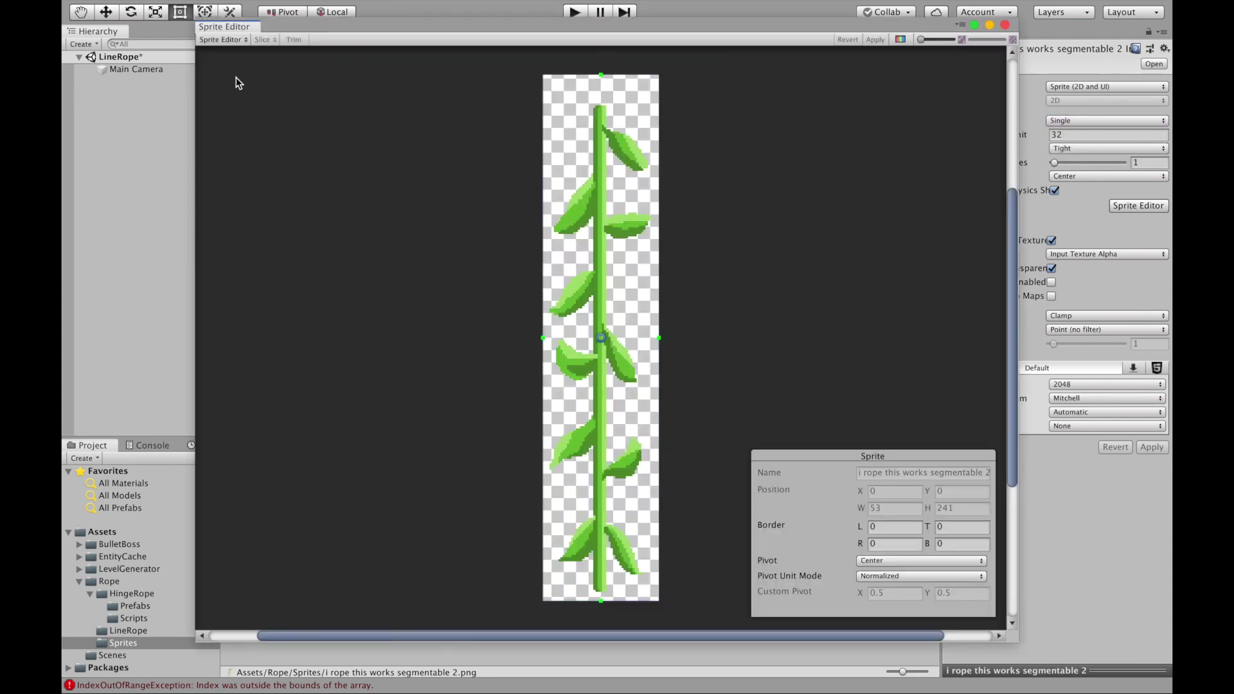
click(232, 40)
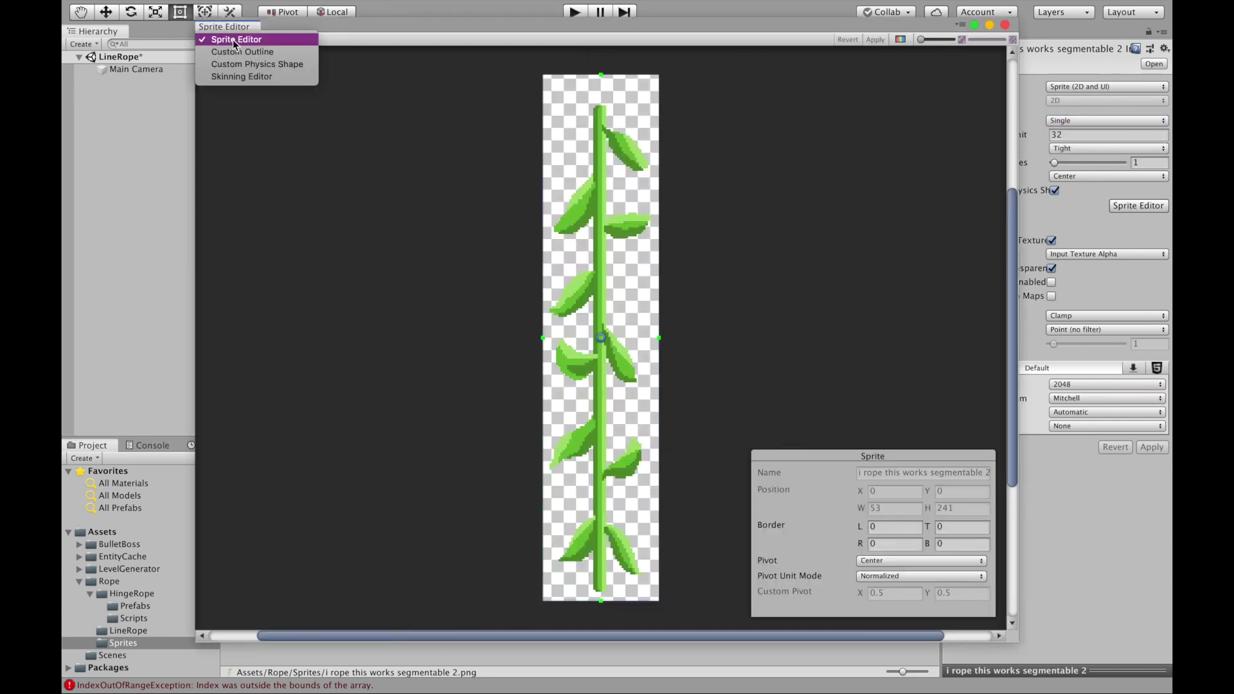
click(242, 81)
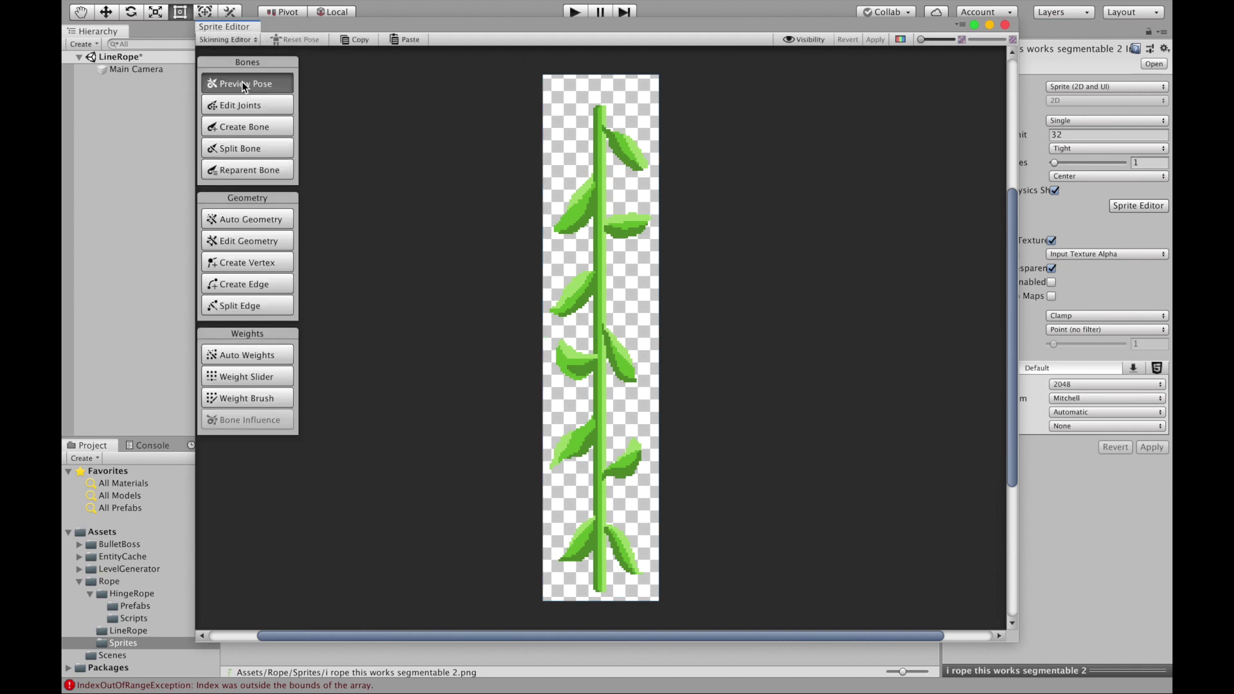
Draw a chain of bones down the vine stem from top to bottom with Create Bone
click(263, 129)
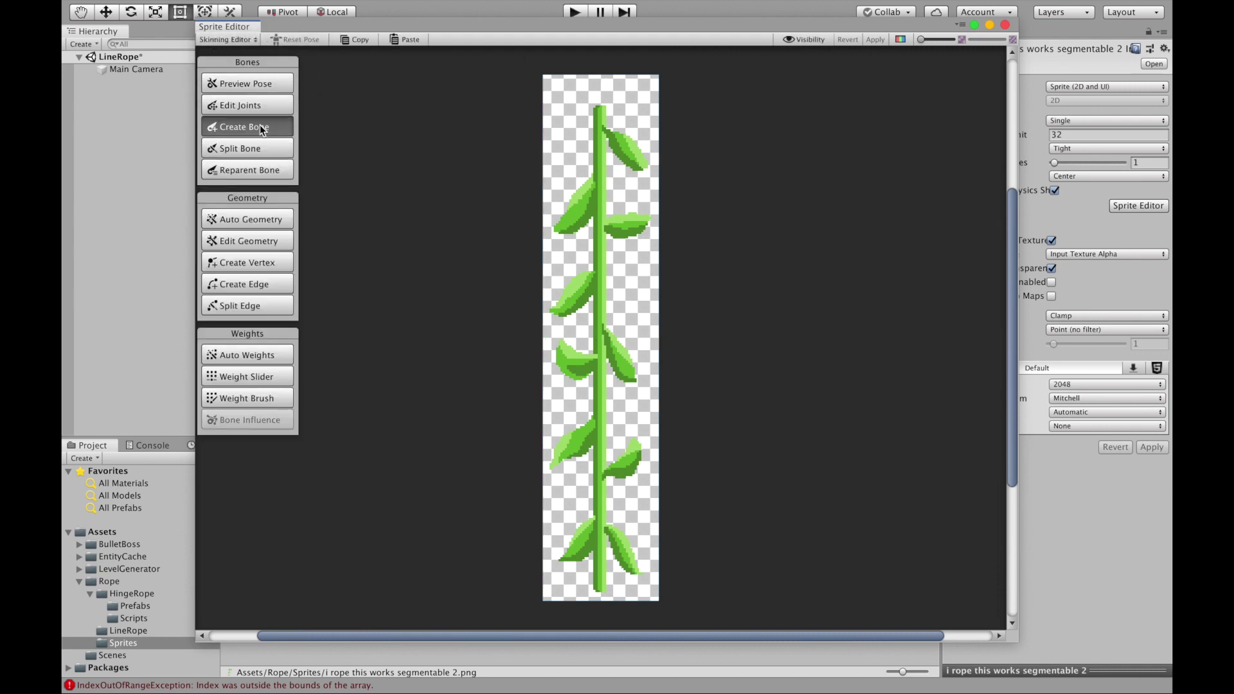
click(599, 168)
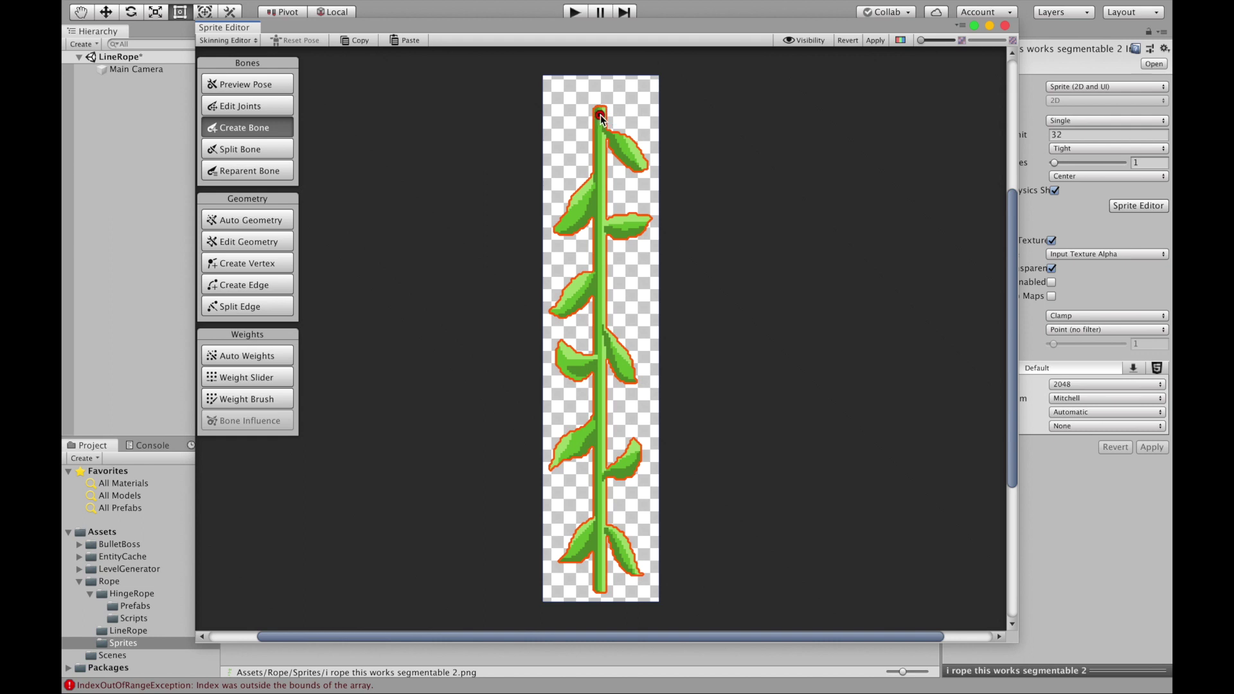
click(599, 157)
click(599, 206)
key(z)
click(600, 252)
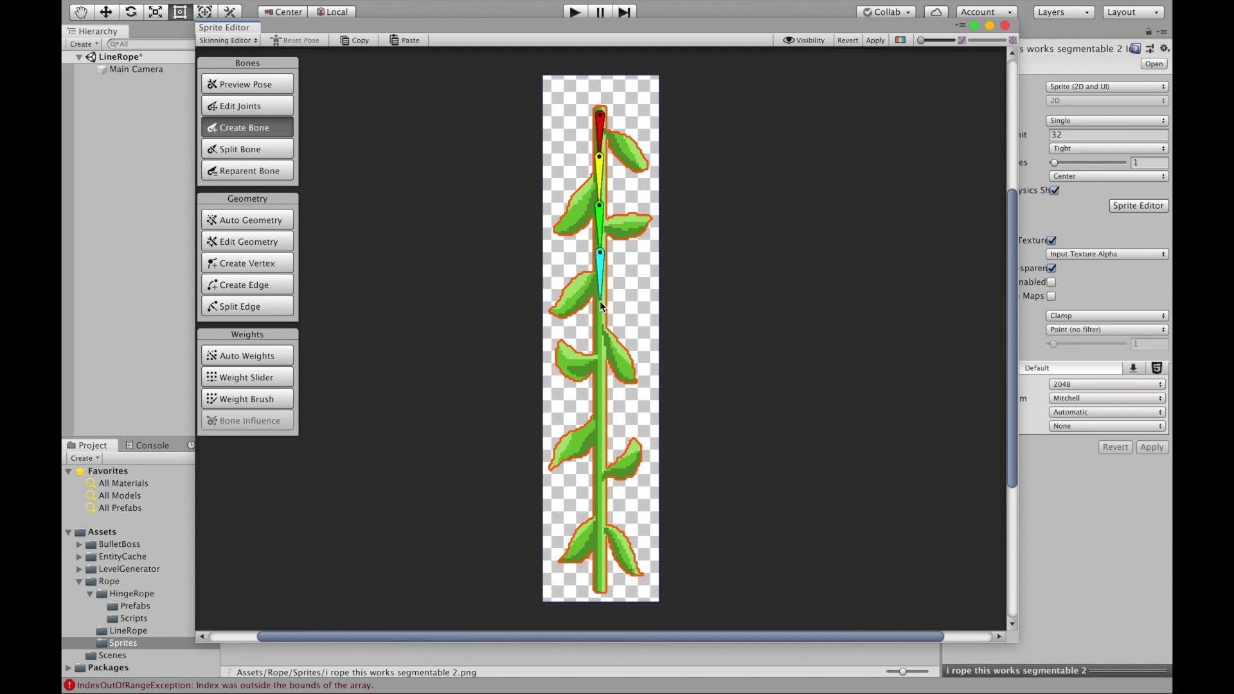
click(600, 301)
click(599, 344)
click(600, 434)
click(599, 476)
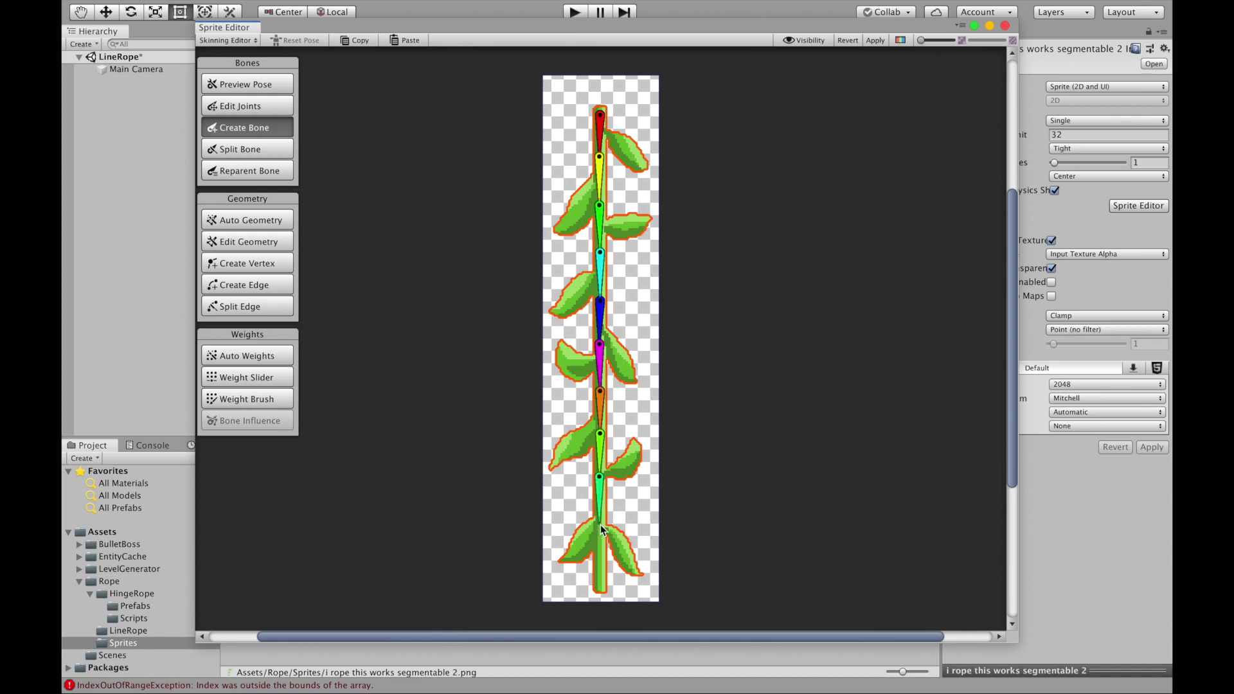
click(600, 524)
click(599, 558)
click(601, 591)
key(Escape)
Generate the vine's mesh and auto weights, test-bend the lower vine, and apply the rig
click(266, 222)
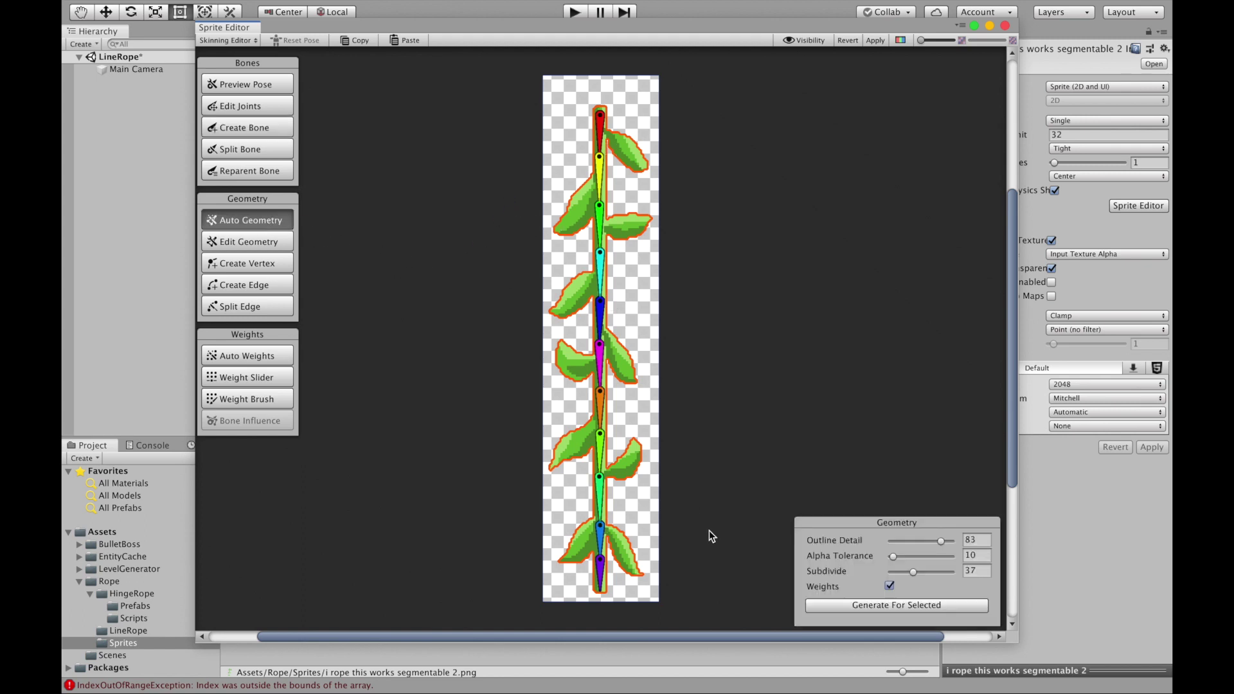
click(869, 606)
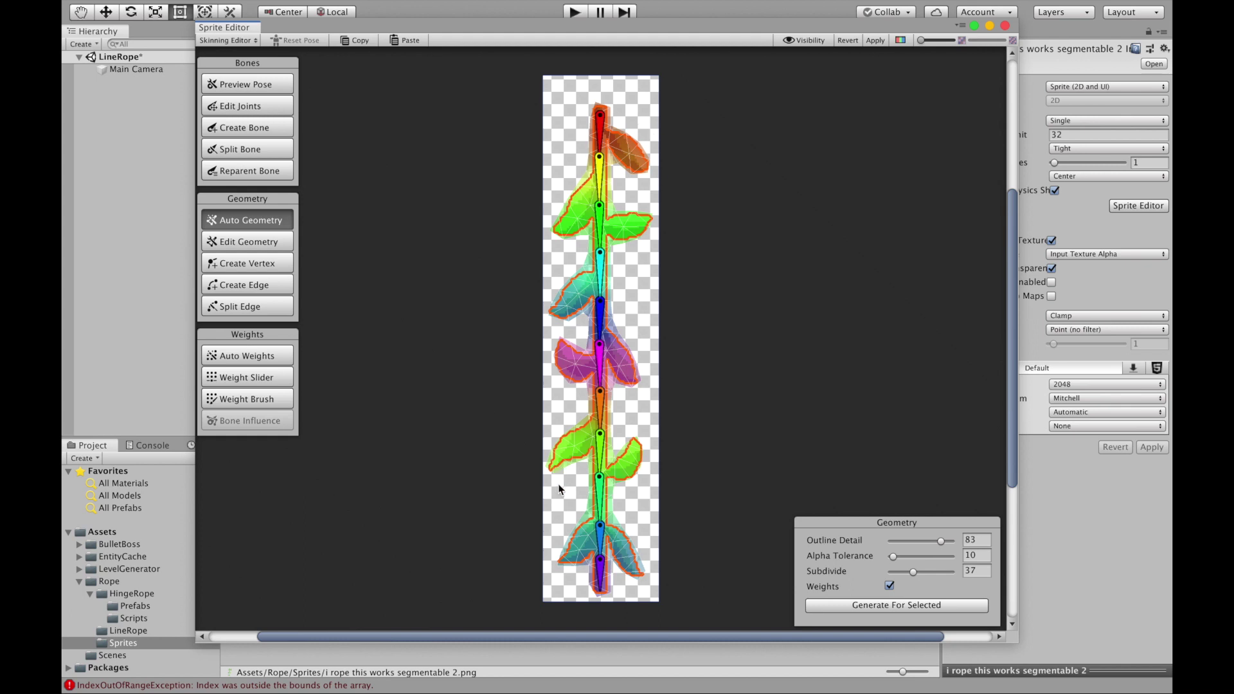
click(252, 358)
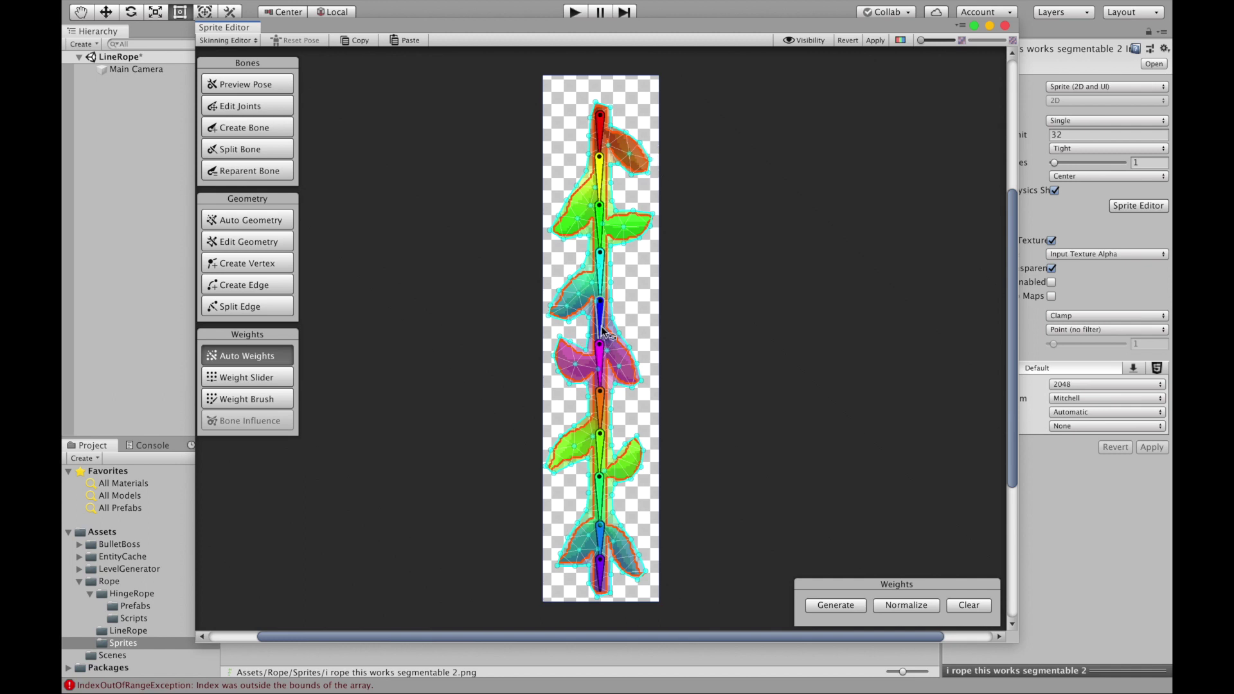
mouse_move(602, 329)
mouse_down()
mouse_move(614, 331)
mouse_move(559, 343)
mouse_move(597, 349)
mouse_up()
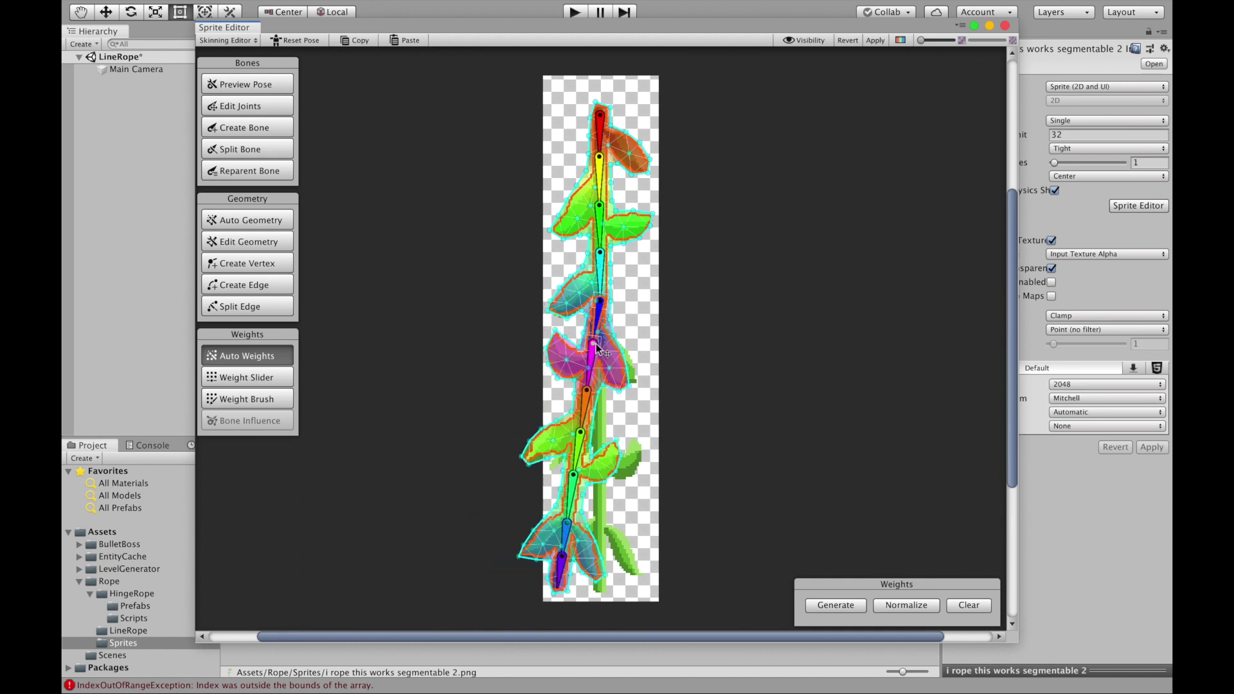
click(875, 40)
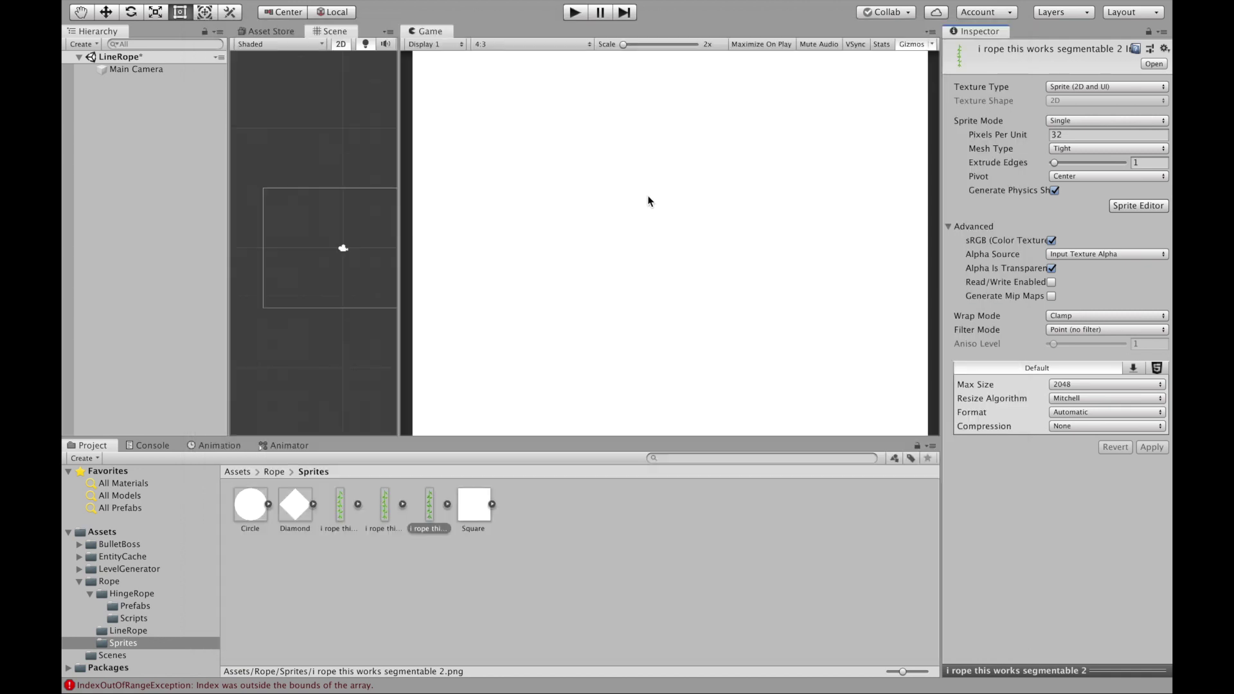
Place the vine sprite in the scene and rename the object Rope1
drag(430, 509, 310, 252)
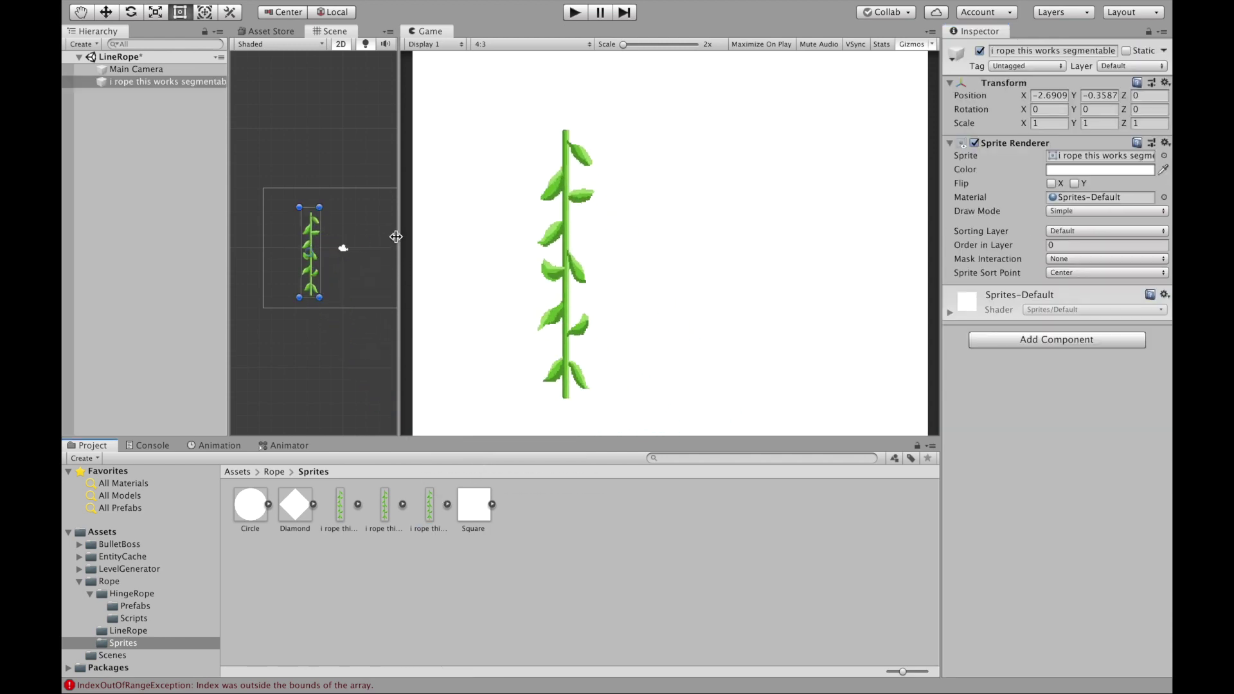
drag(399, 235, 567, 234)
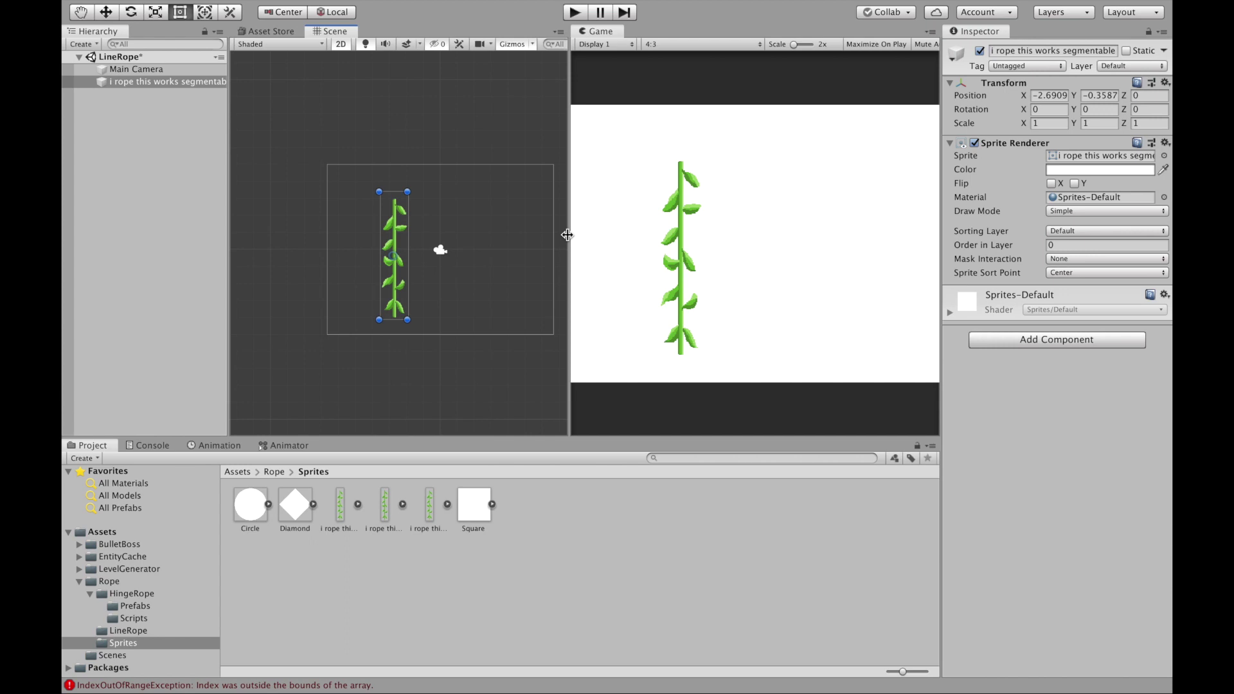
click(1022, 48)
text(Rope1)
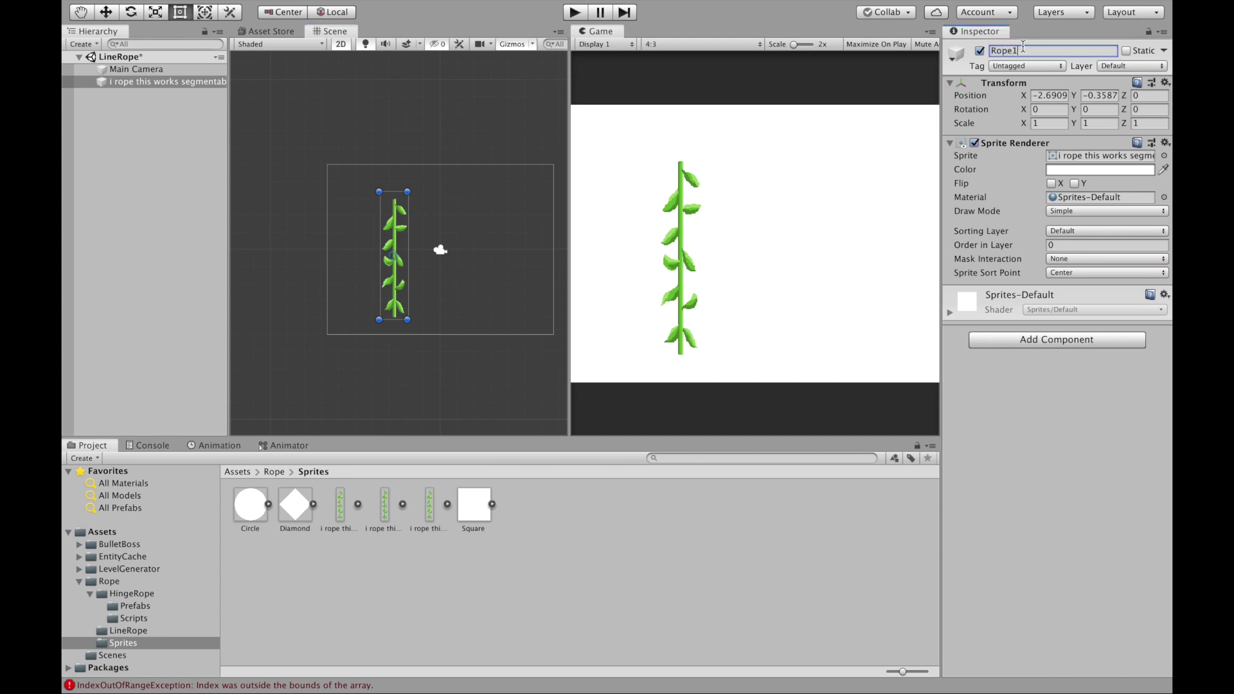
key(Return)
Add a Sprite Skin component to Rope1
click(1042, 341)
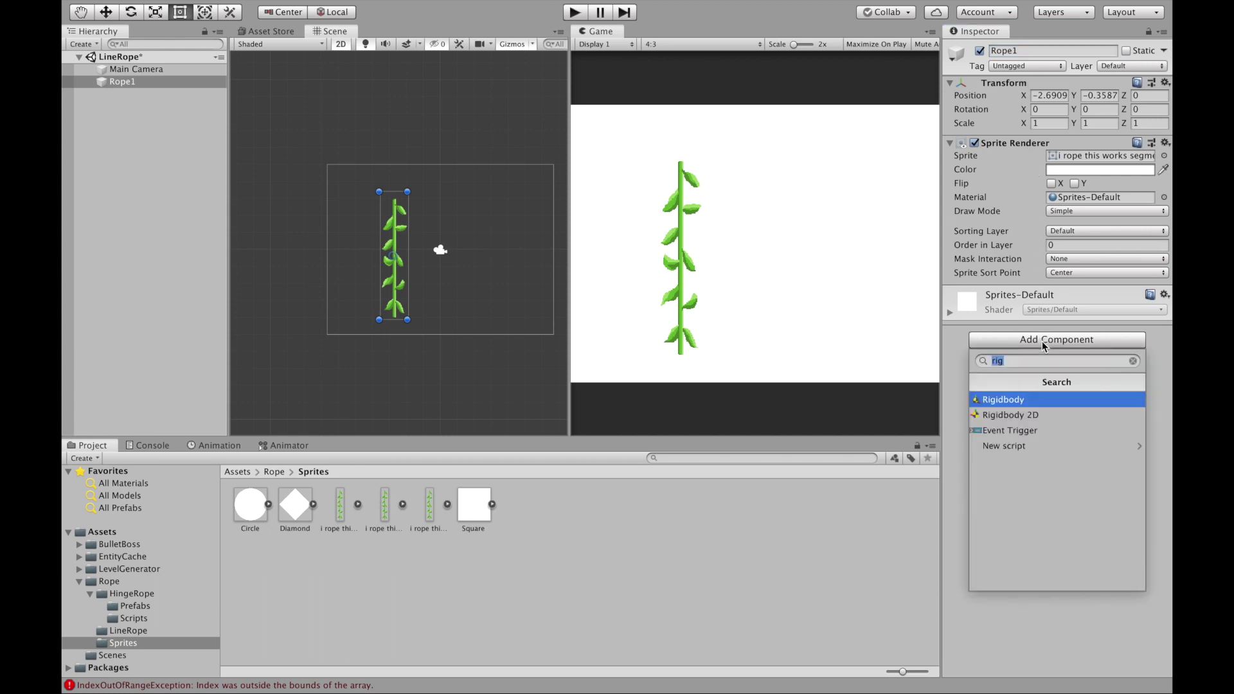
text(sprite)
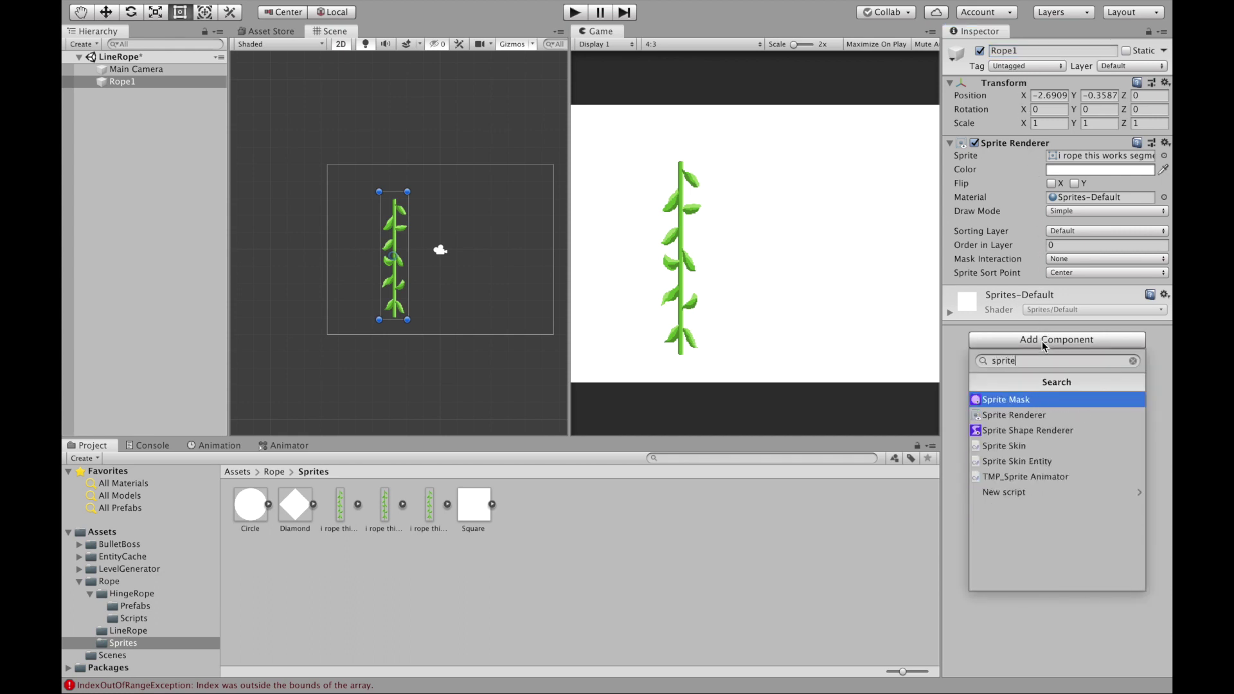
key(Down)
key(Down)
key(Down)
key(Return)
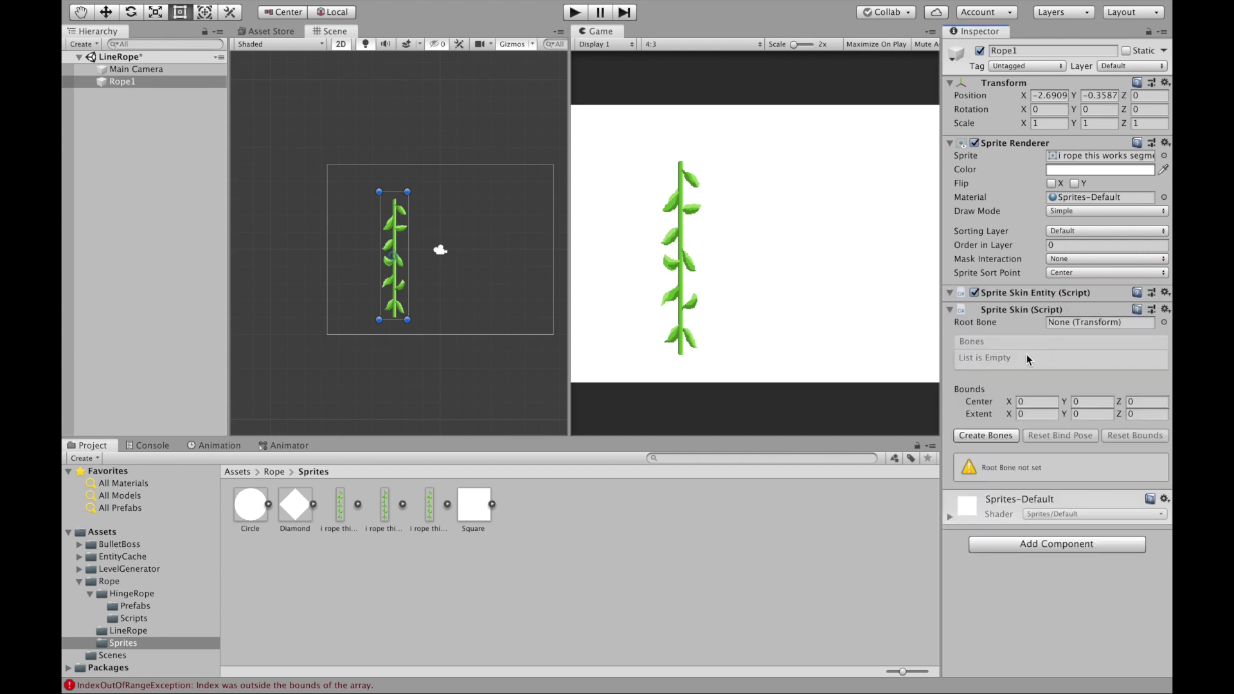
Create Rope1's bones from its Sprite Skin and expand the nested bone_1–bone_11 chain
click(985, 436)
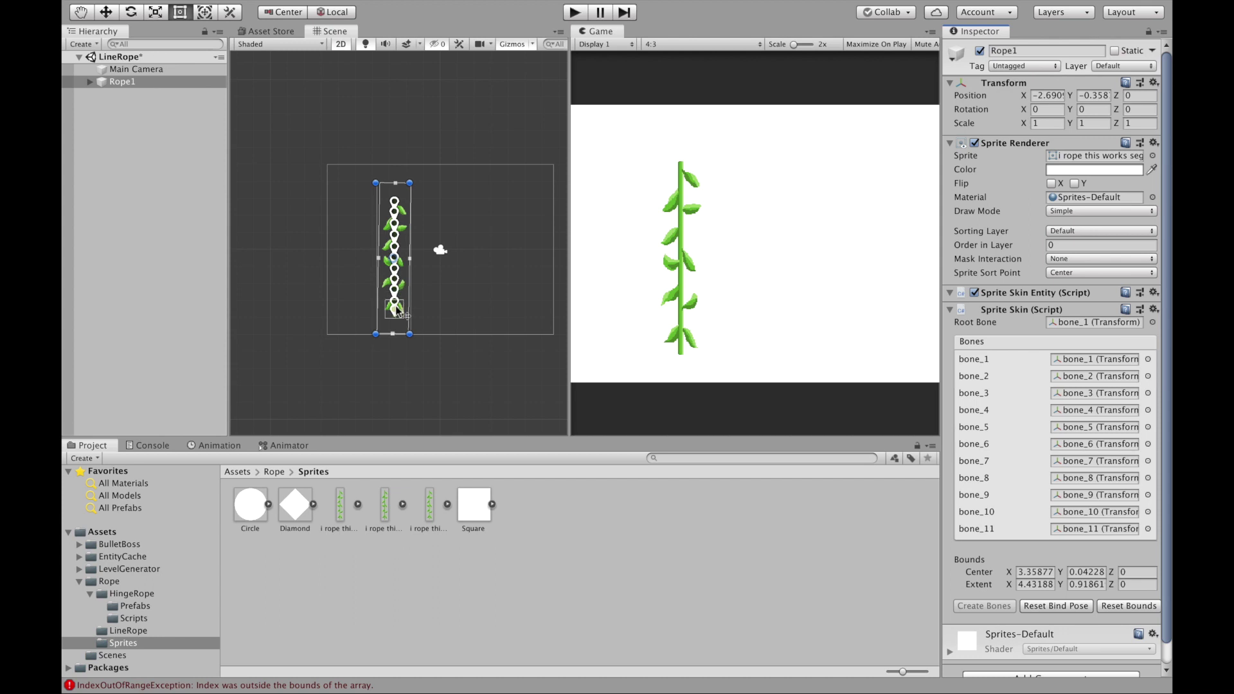
click(90, 81)
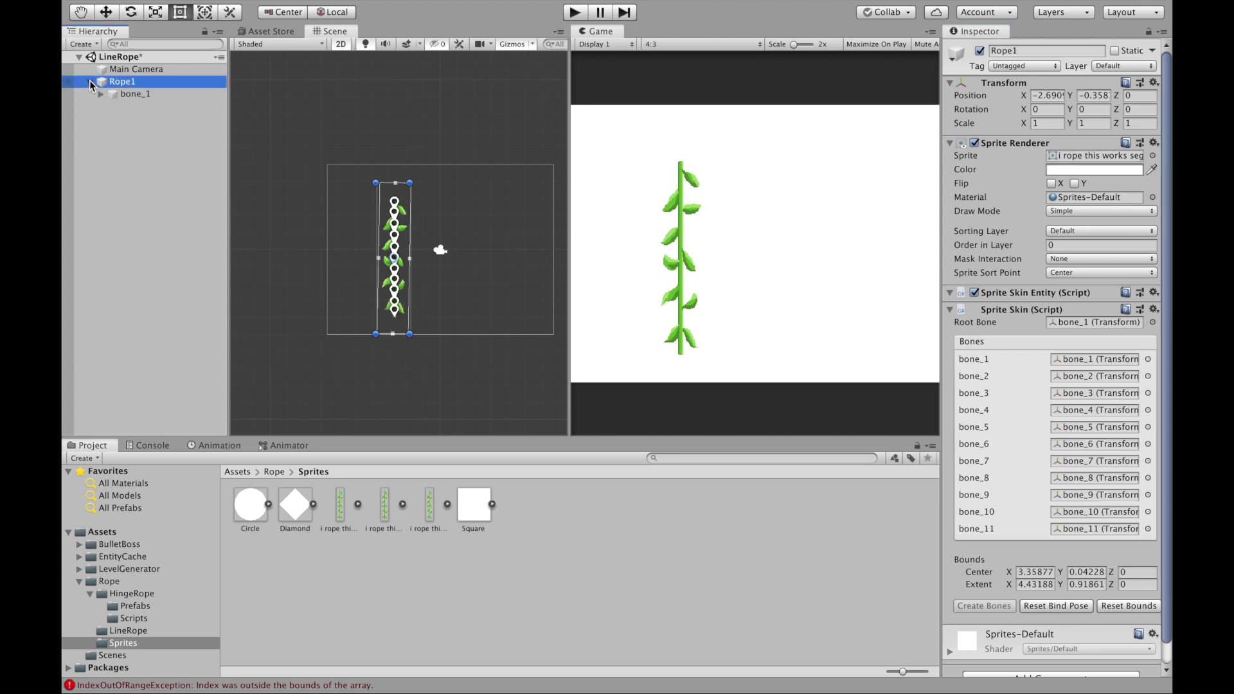
click(101, 94)
click(111, 106)
click(122, 118)
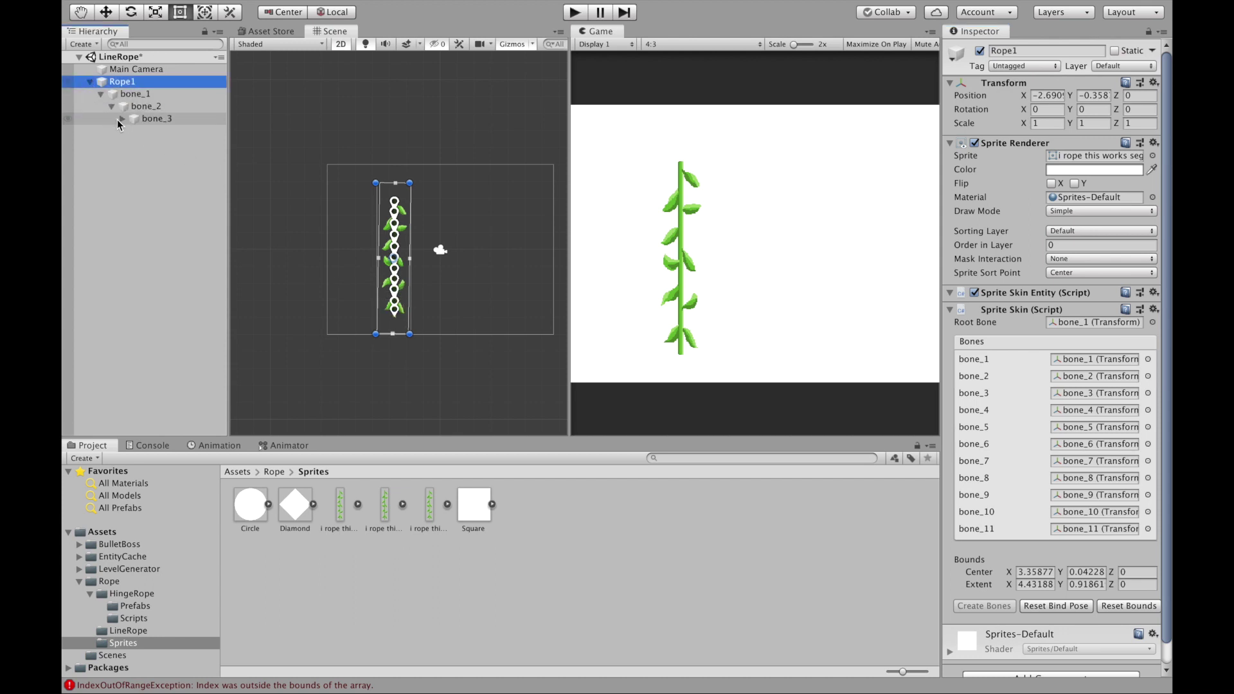
click(126, 119)
click(133, 131)
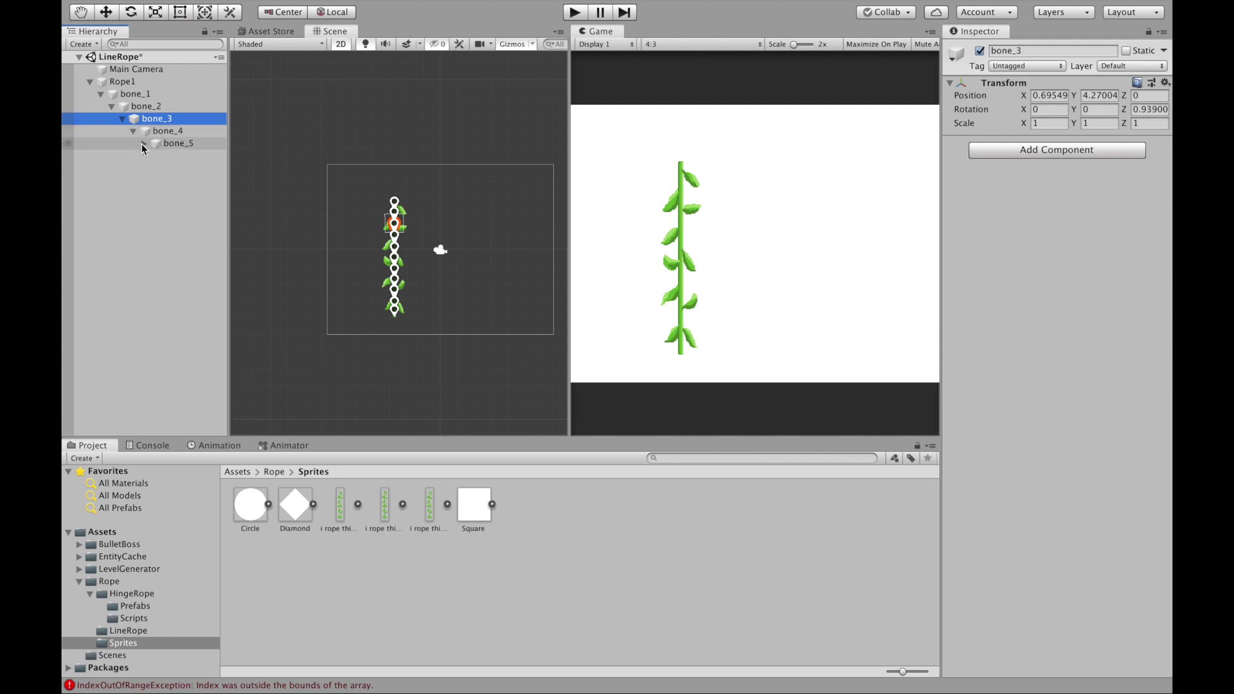
click(156, 156)
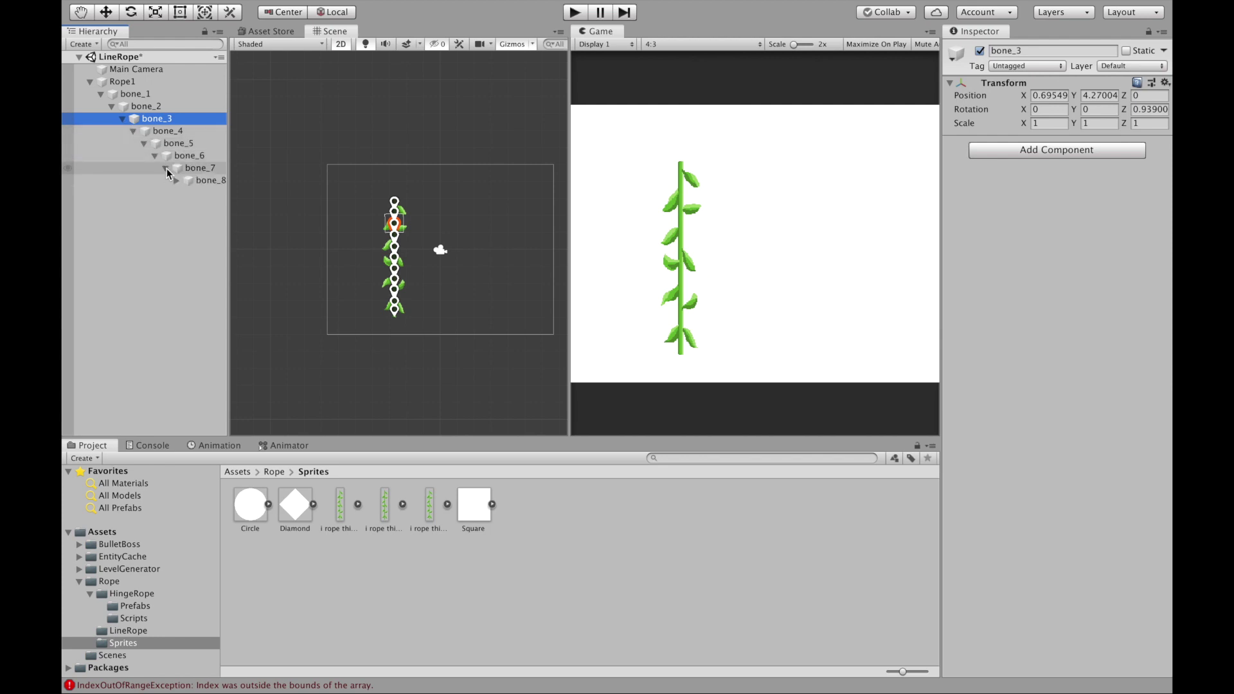
click(166, 168)
click(176, 181)
click(187, 193)
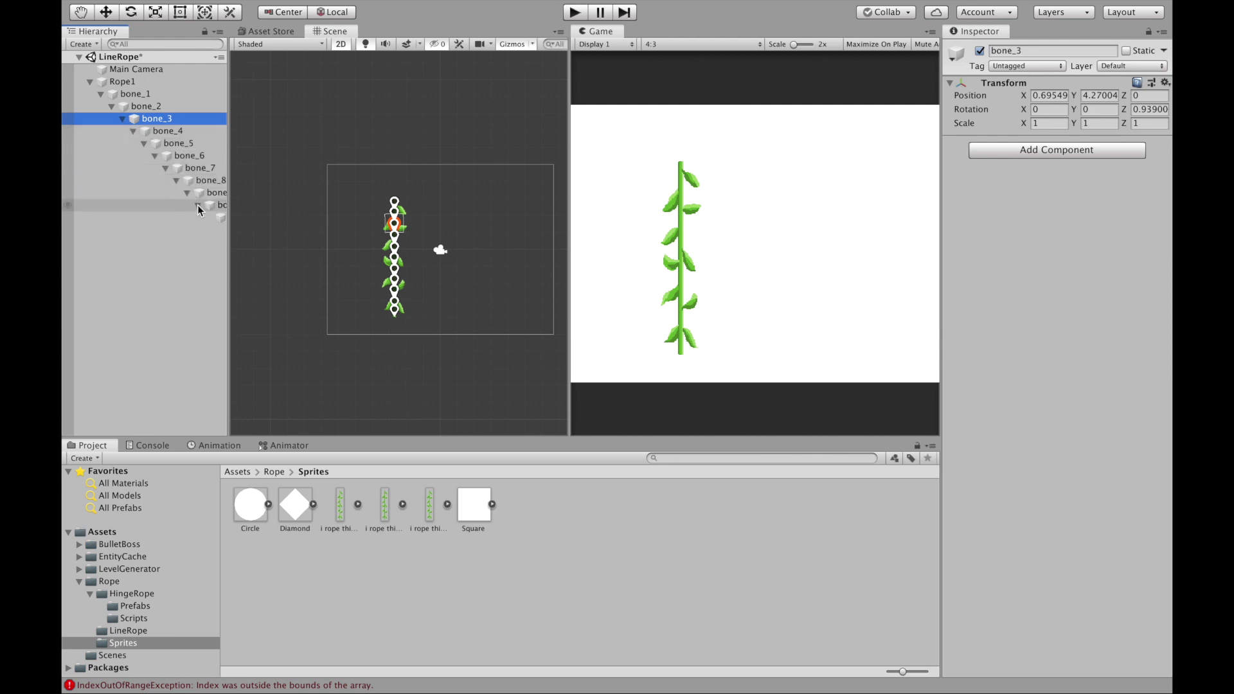
click(198, 205)
Move bone_1 through bone_11 to sit directly under Rope1, then reselect Rope1
click(218, 217)
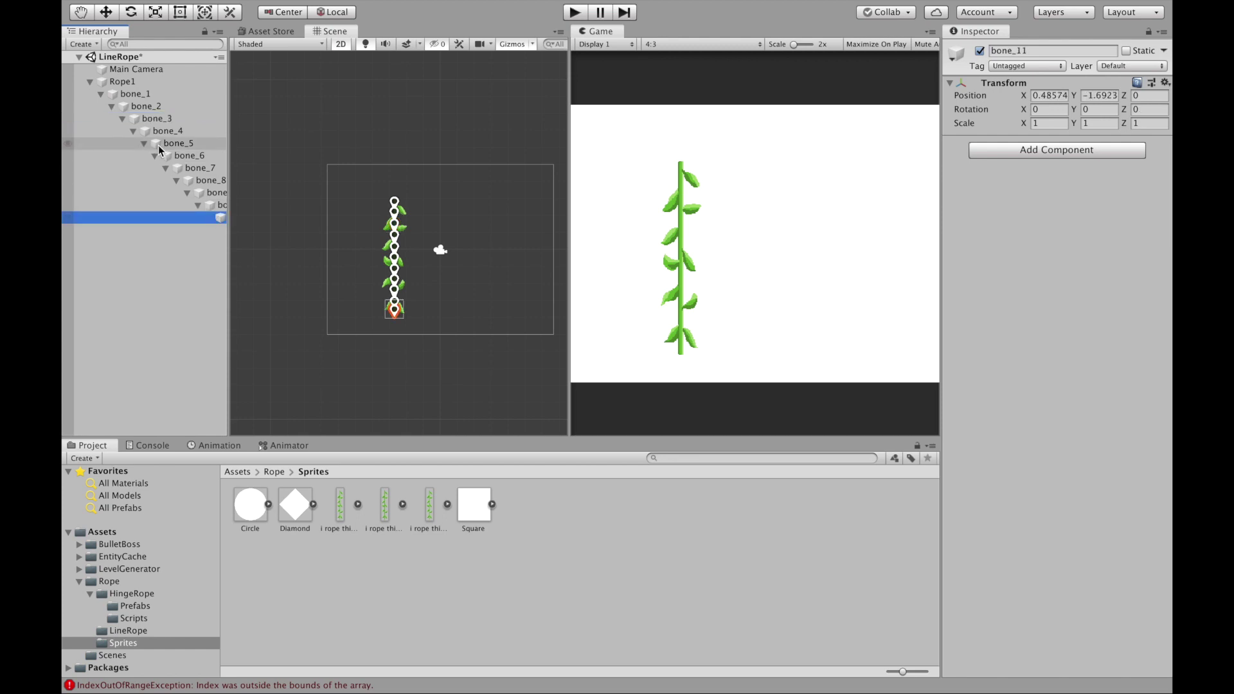
shift+click(136, 95)
drag(152, 100, 122, 87)
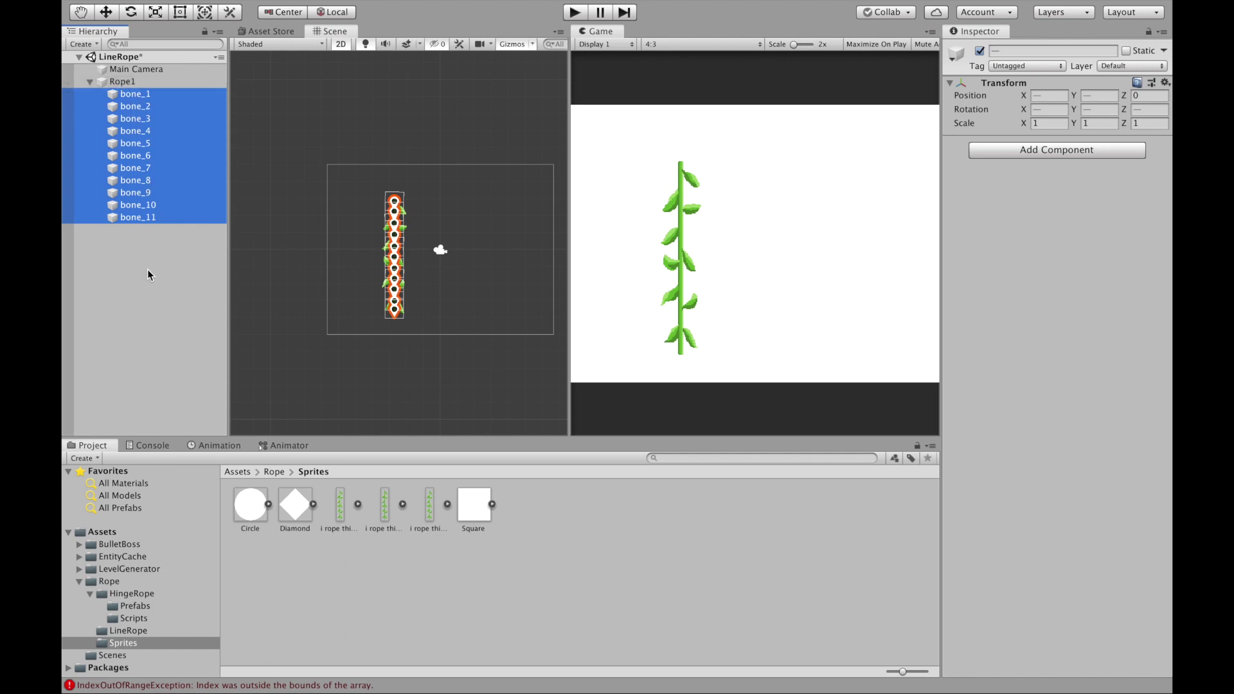
scroll(299, 303, up, 5)
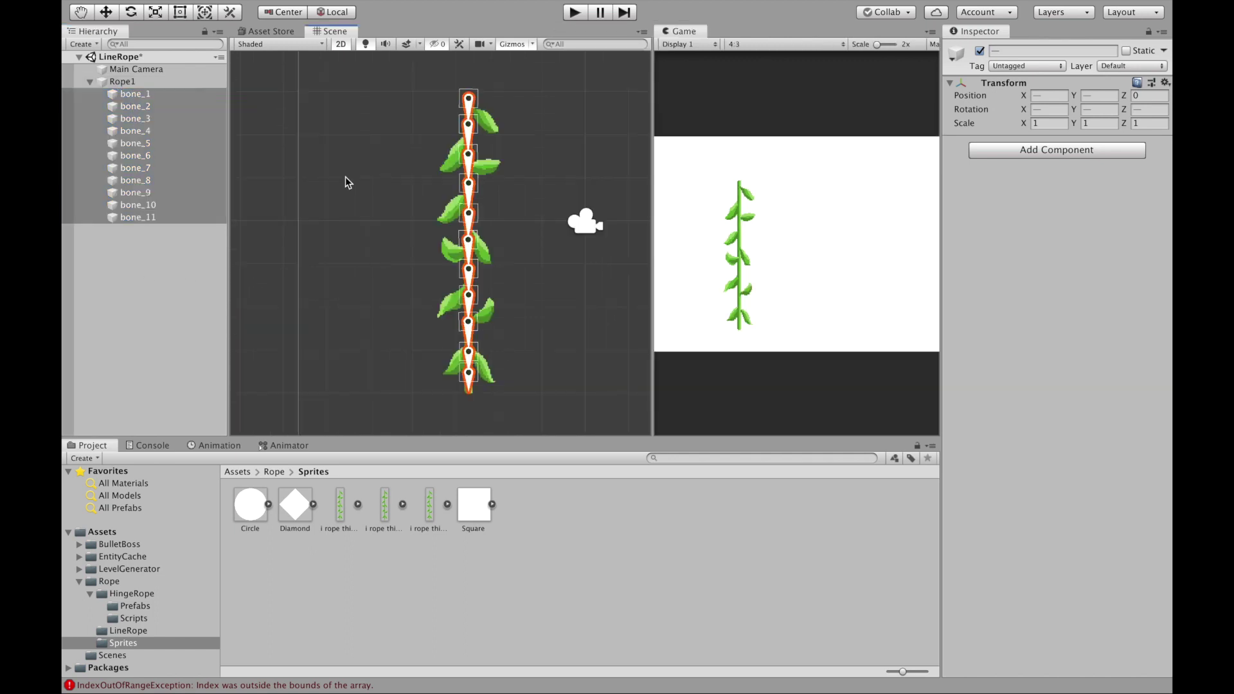
click(182, 314)
click(122, 82)
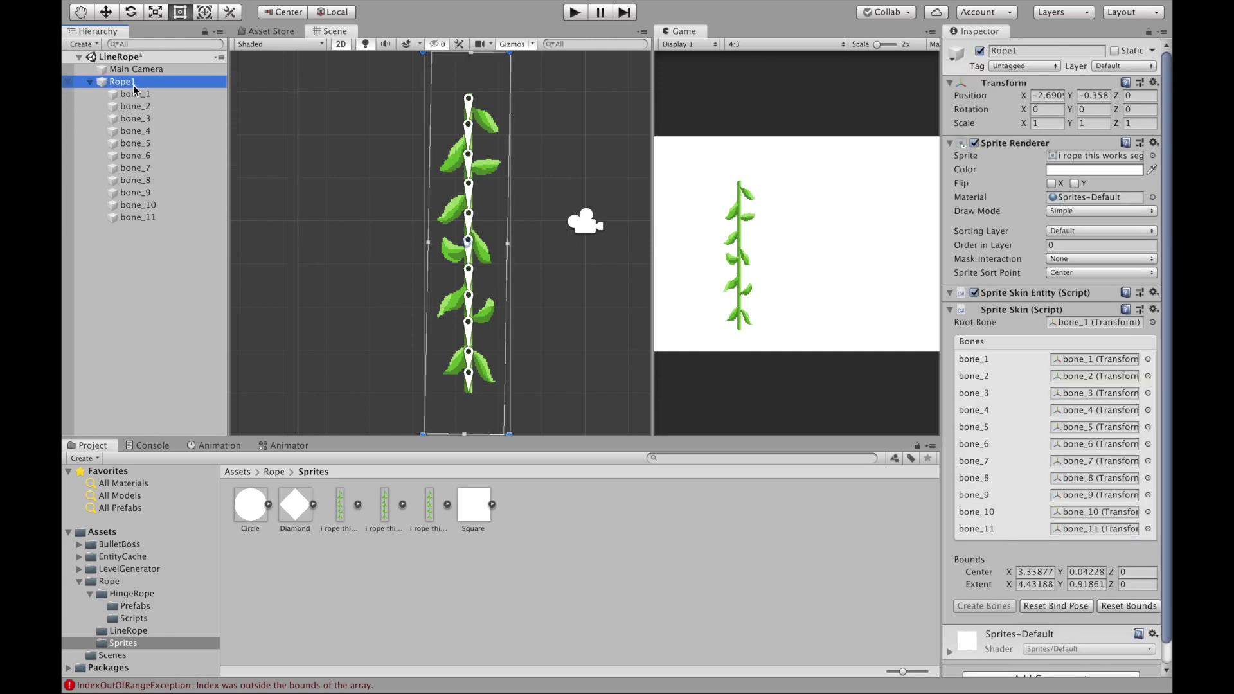
right_click(133, 85)
Create an empty child of Rope1 named Hook and move it above bone_1
click(183, 222)
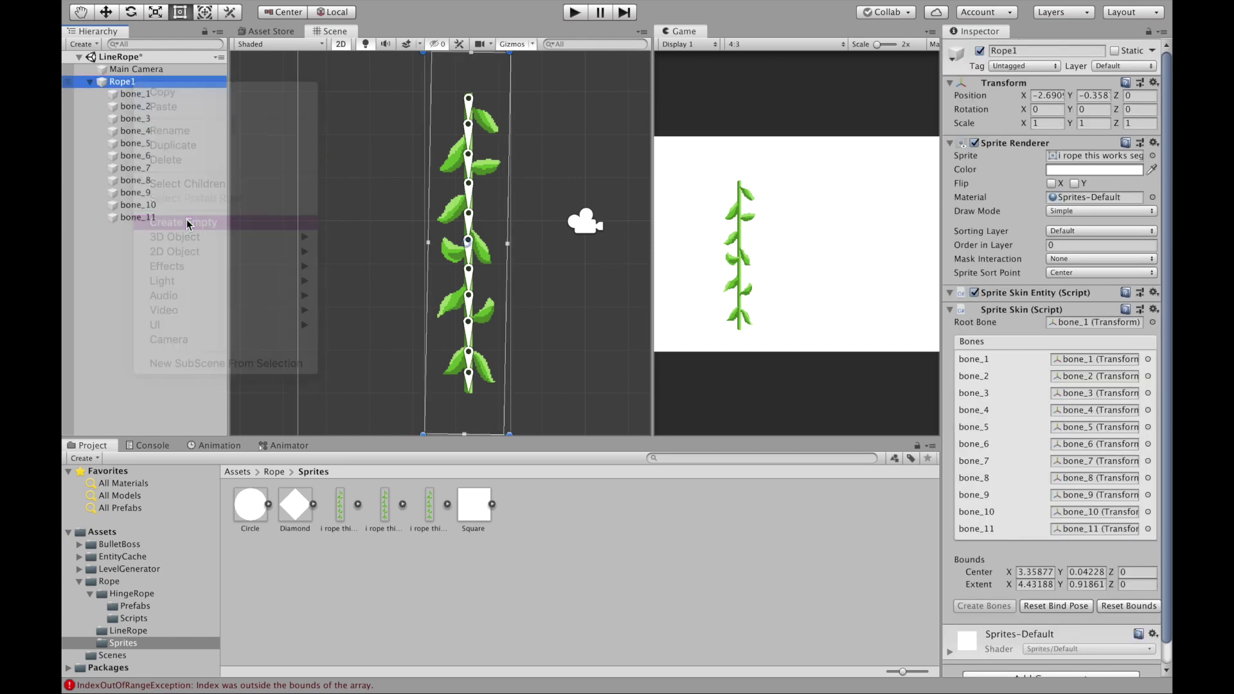
click(1031, 52)
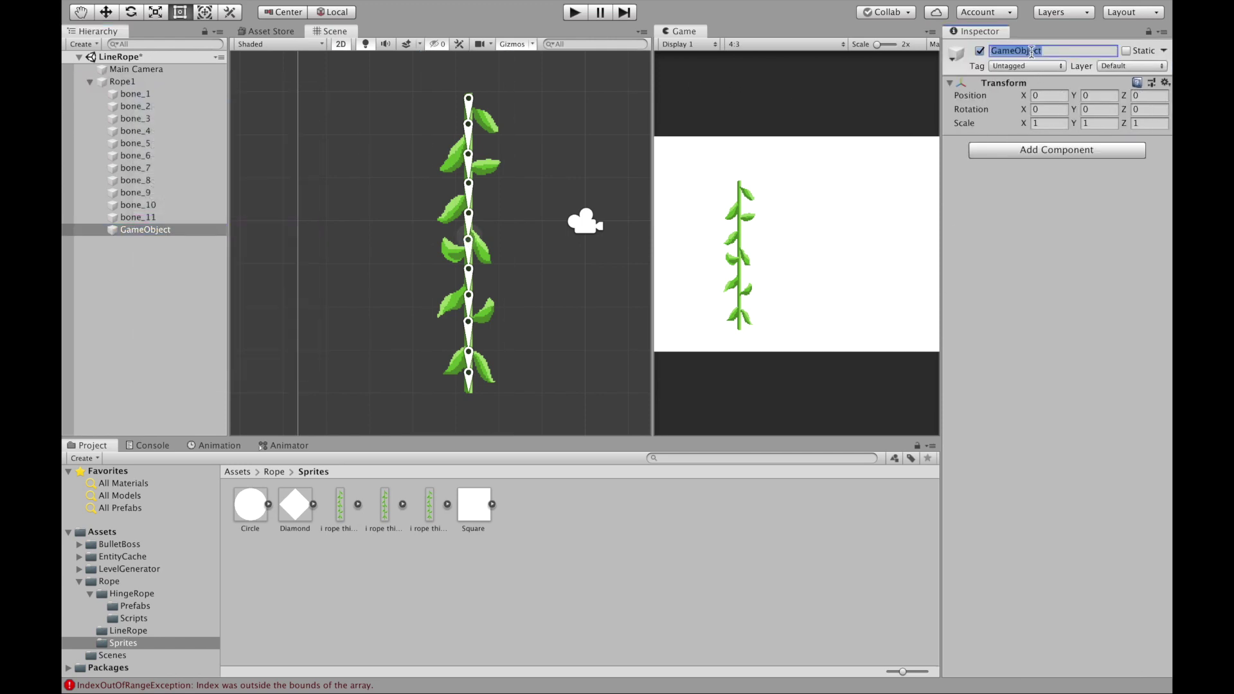
text(Hook)
key(Return)
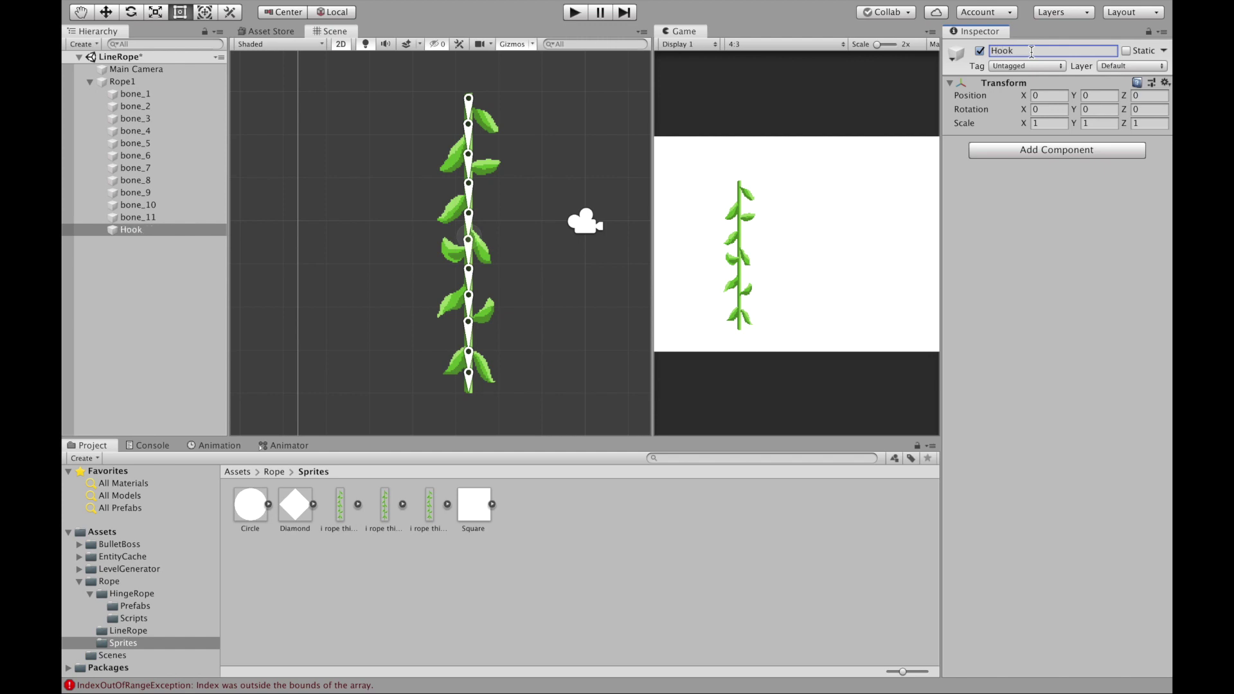
click(126, 236)
drag(127, 233, 132, 89)
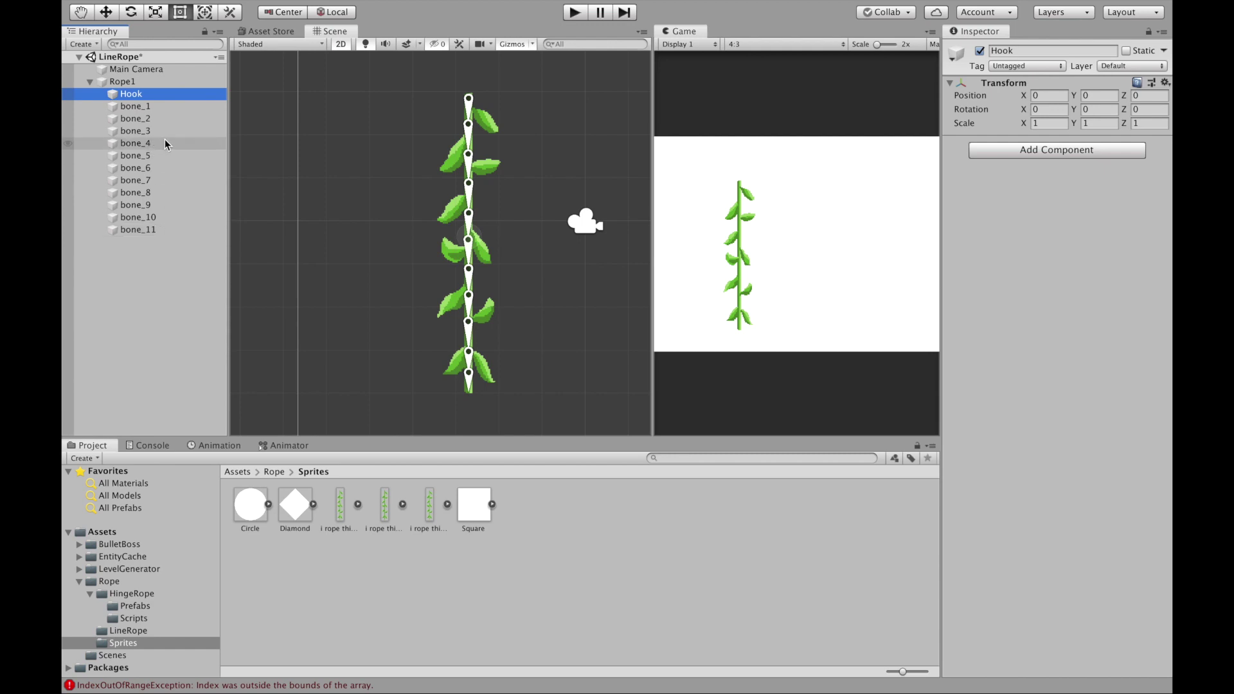
Add Hinge Joint 2D to Hook and bone_1–bone_11 together, then select bone_11
shift+click(158, 232)
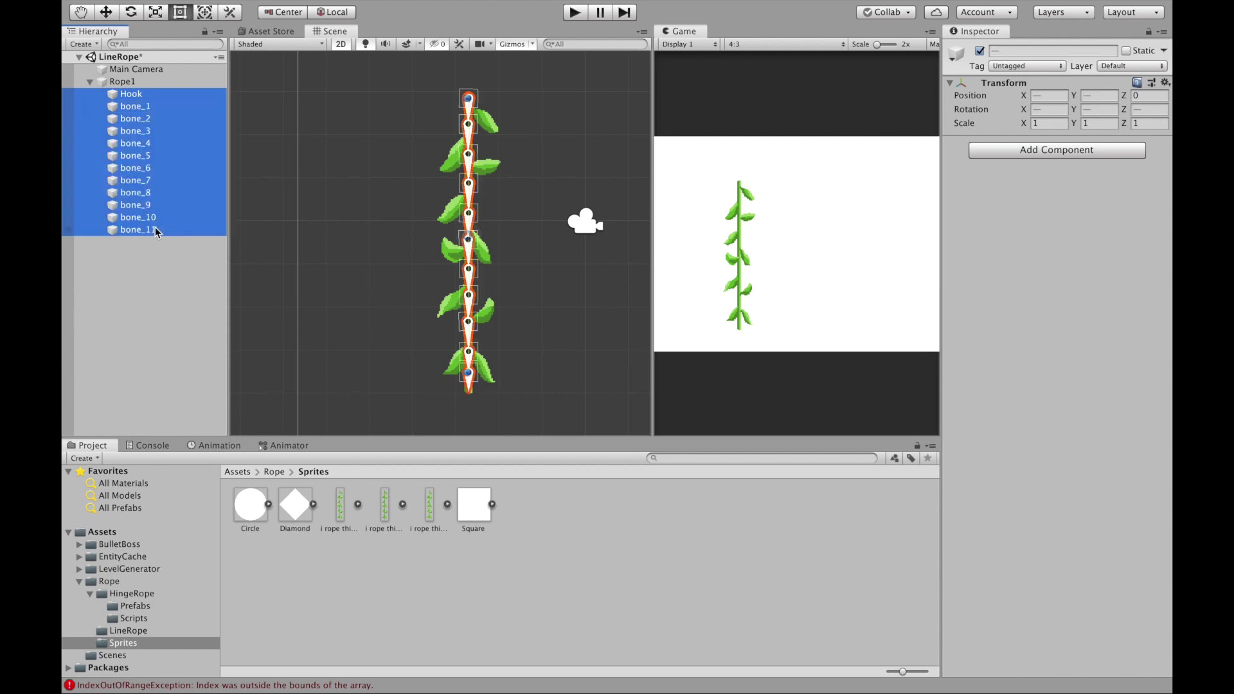
click(1023, 149)
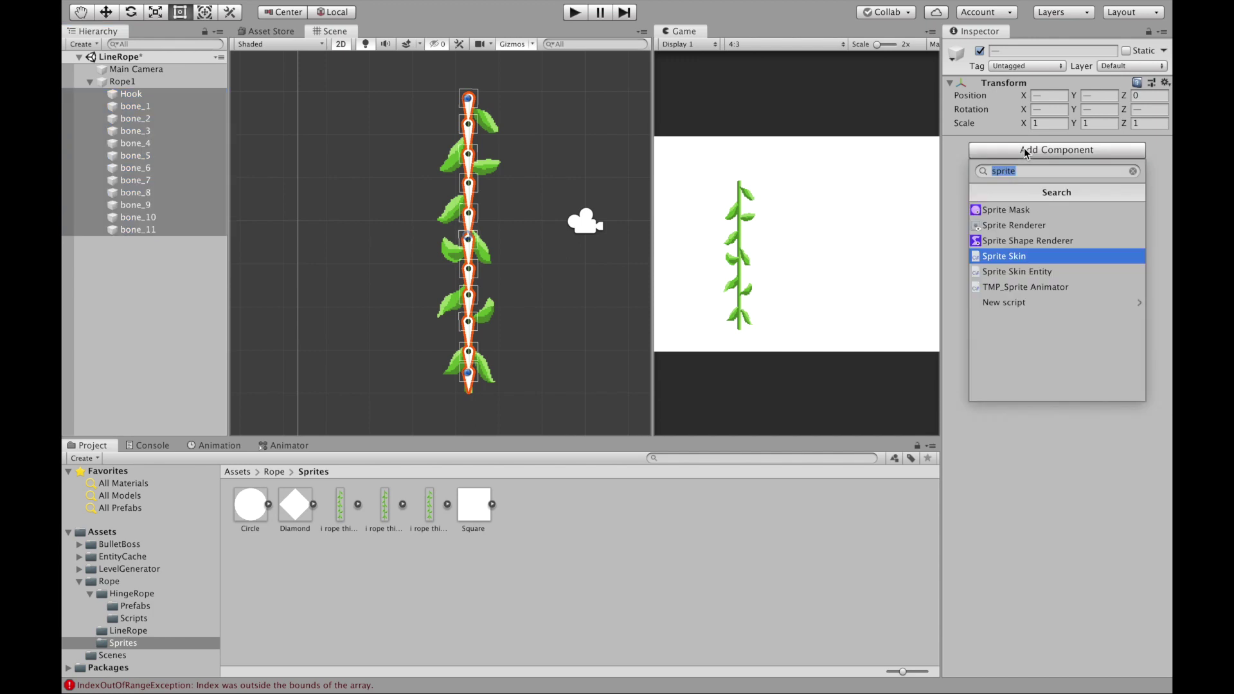
text(hinge)
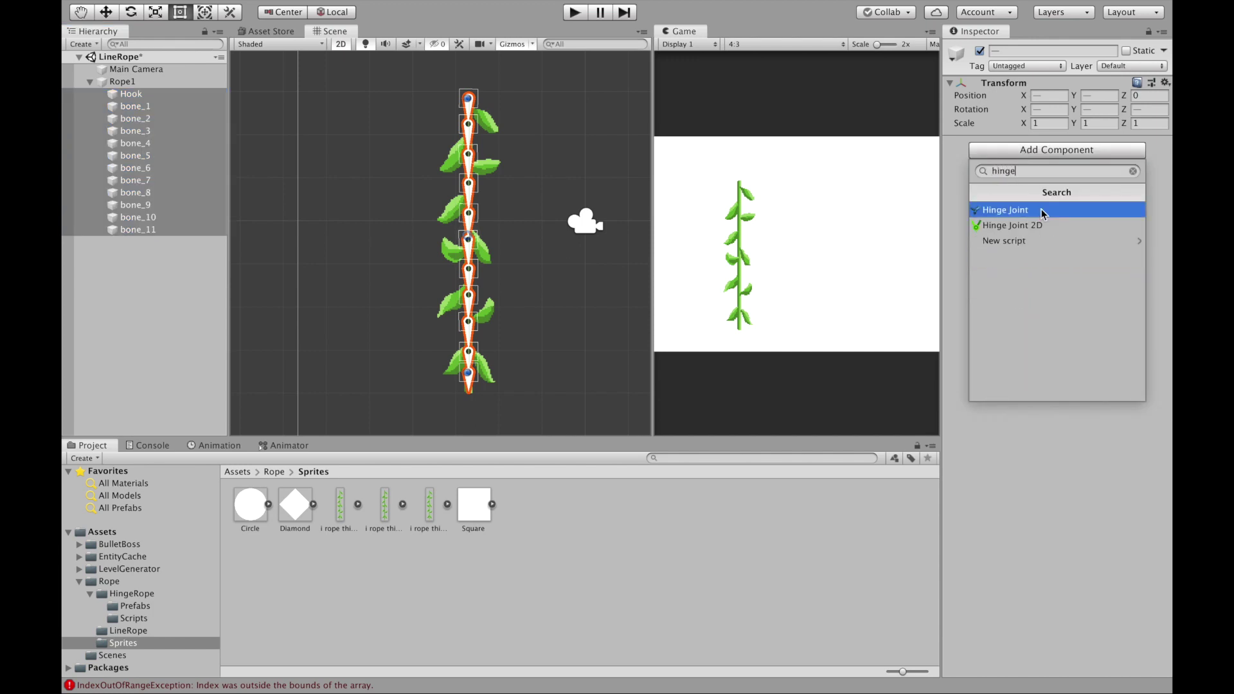
click(1046, 226)
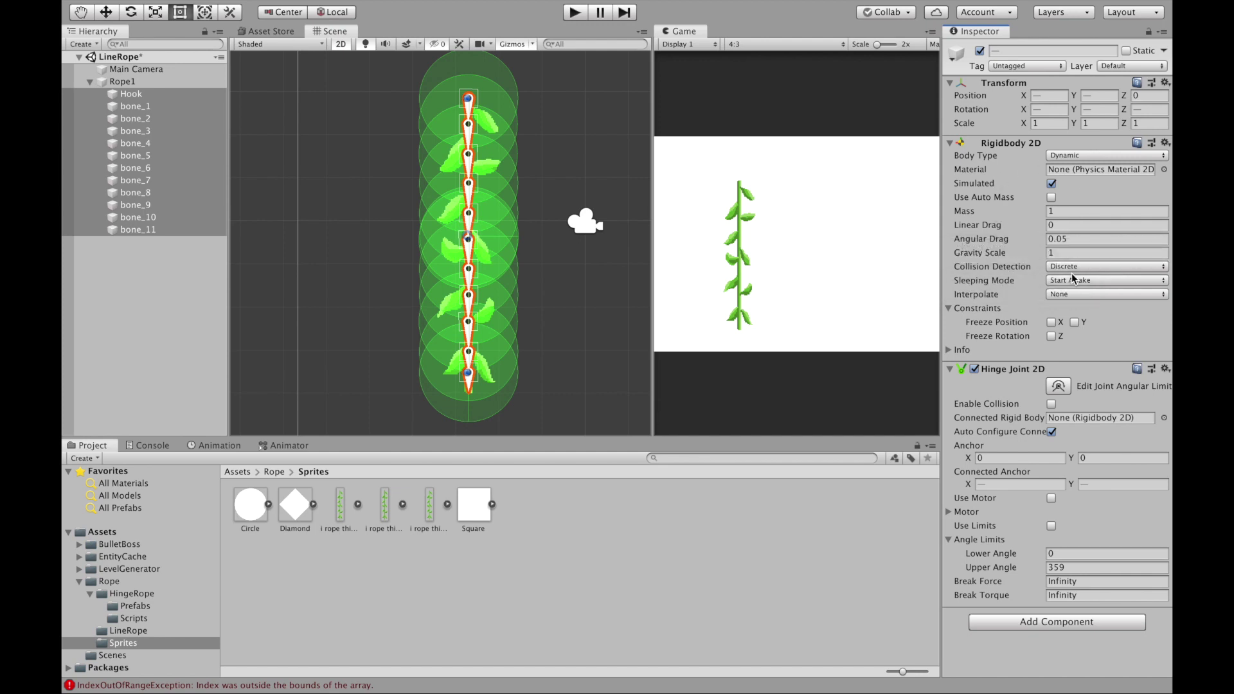
click(166, 261)
click(152, 233)
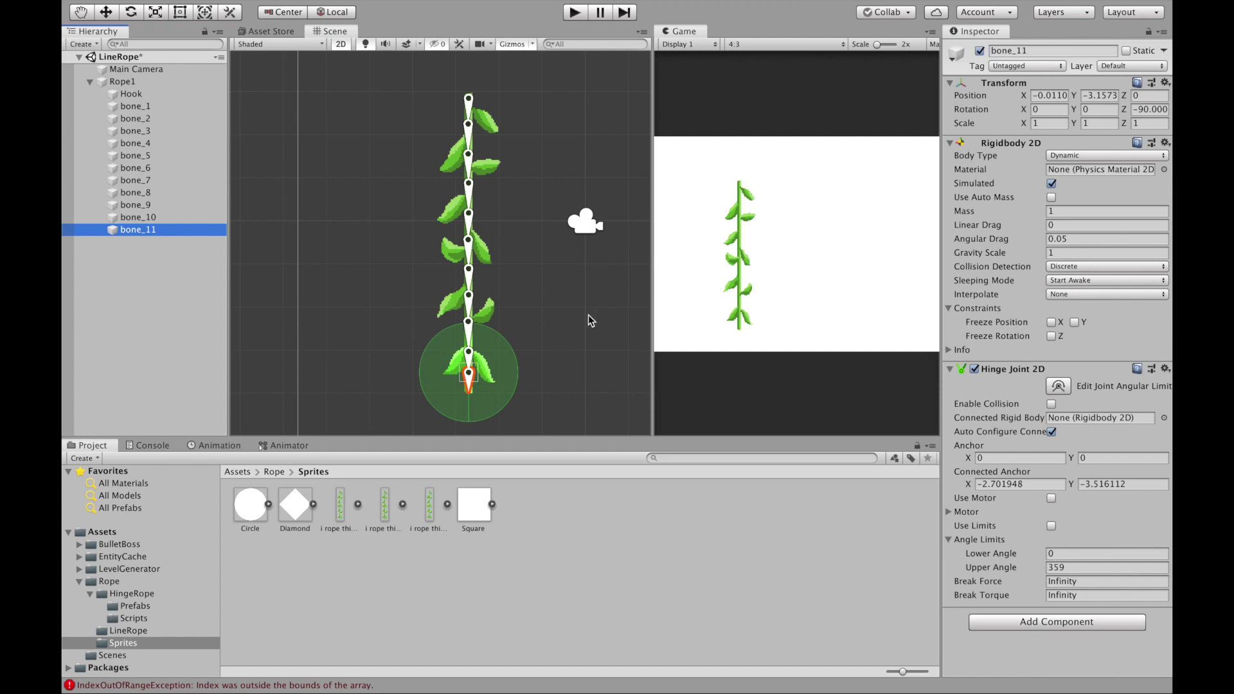
Set each bone's Hinge Joint 2D Connected Rigid Body to the bone above, and bone_1's to Hook
drag(153, 223, 1105, 421)
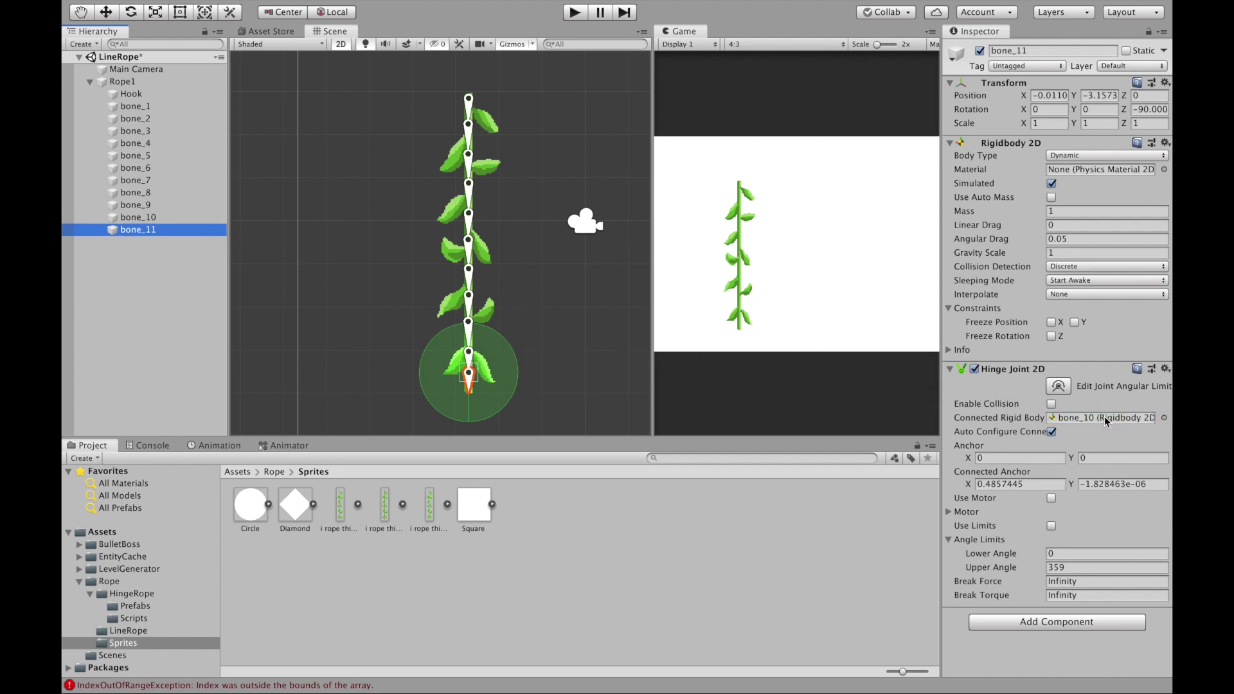
click(155, 219)
drag(149, 205, 1085, 424)
key(Up)
key(Up)
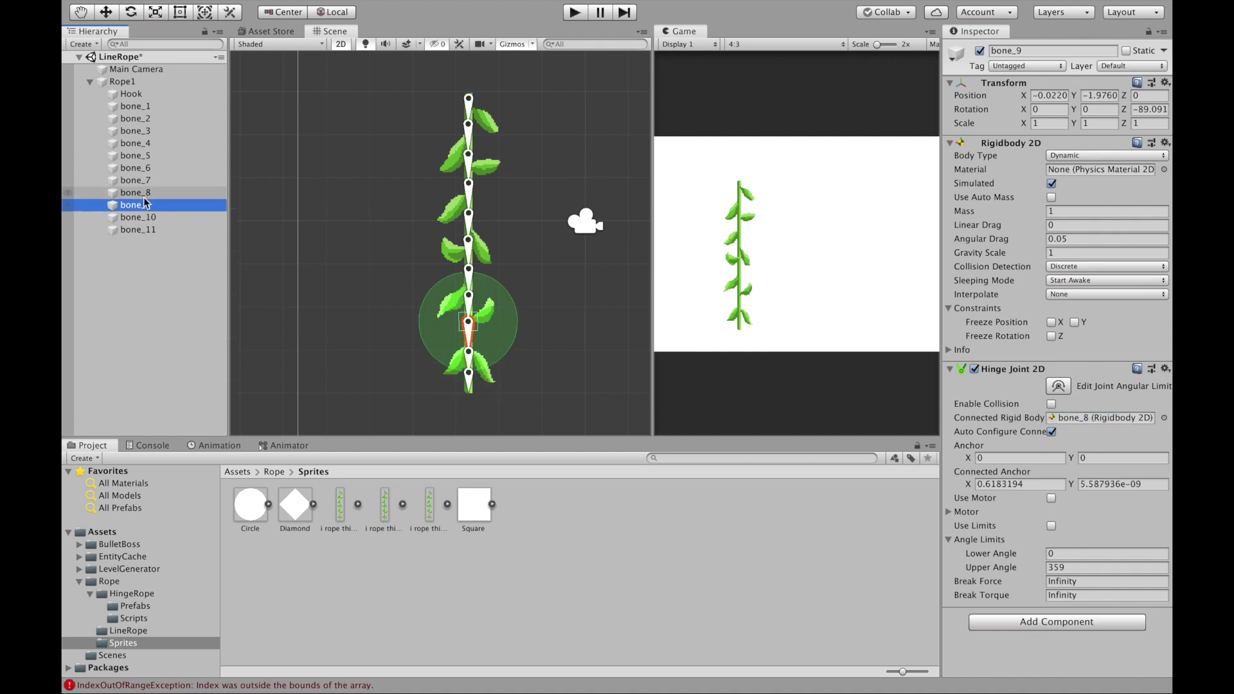
key(Up)
key(Up)
key(Up)
key(Up)
key(Up)
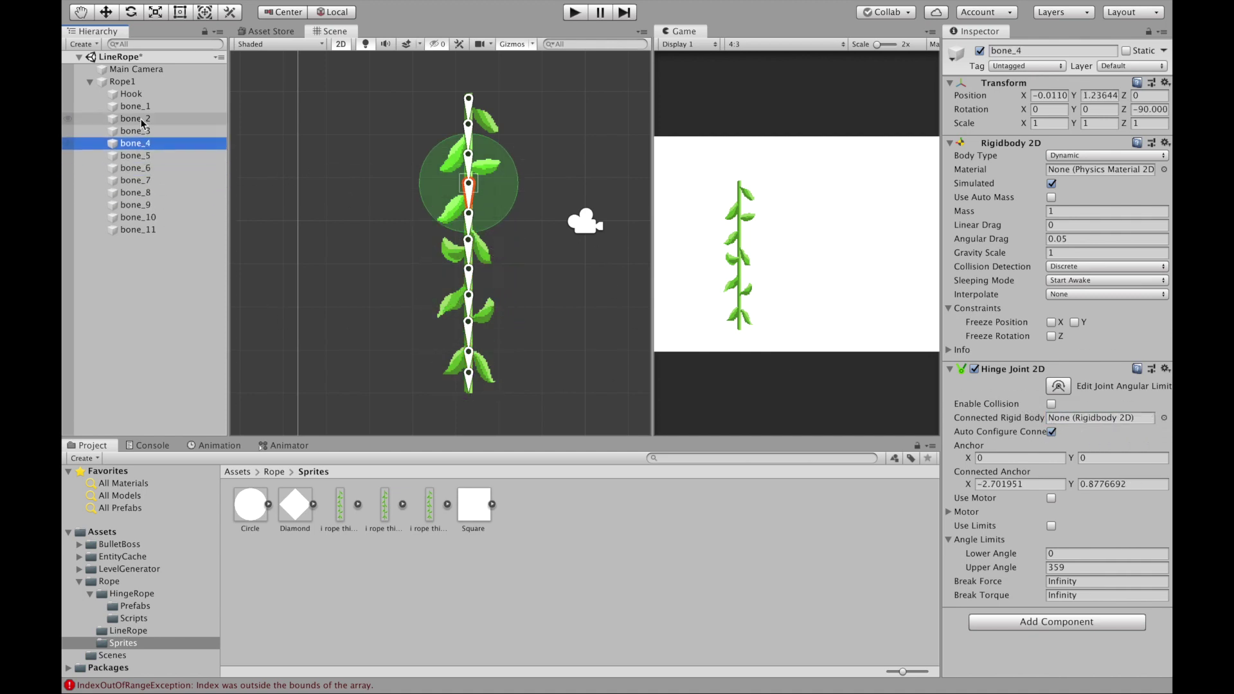
key(Up)
key(Up)
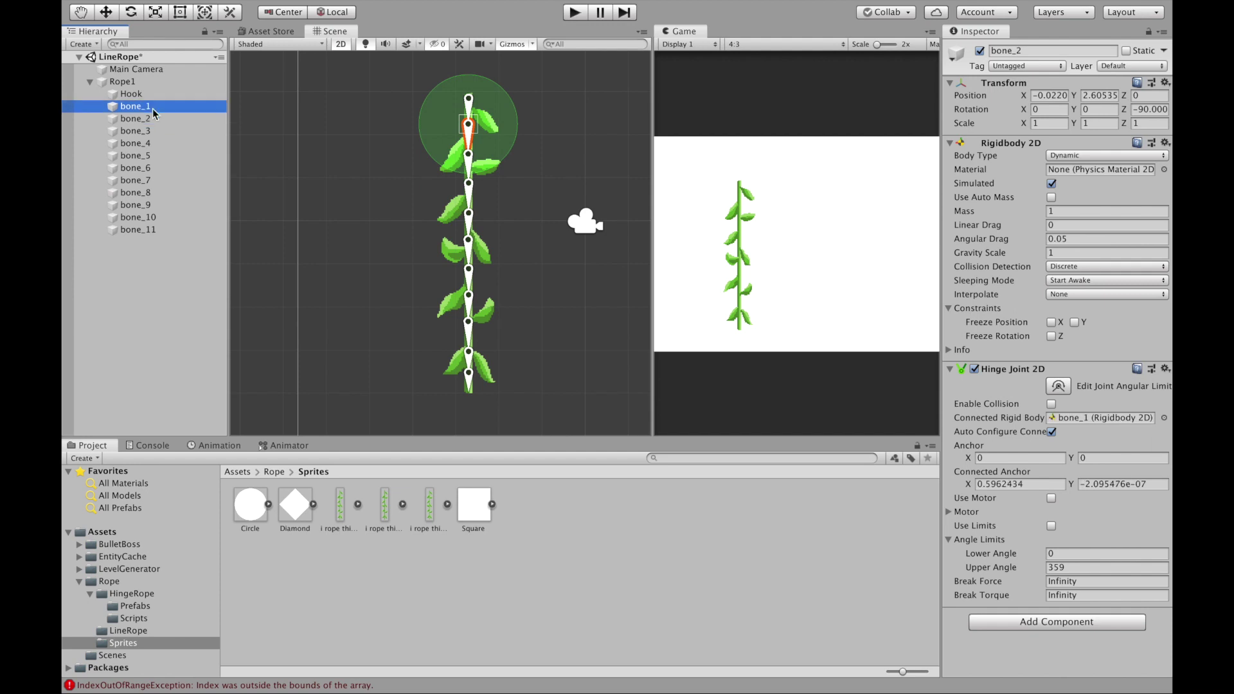
key(Up)
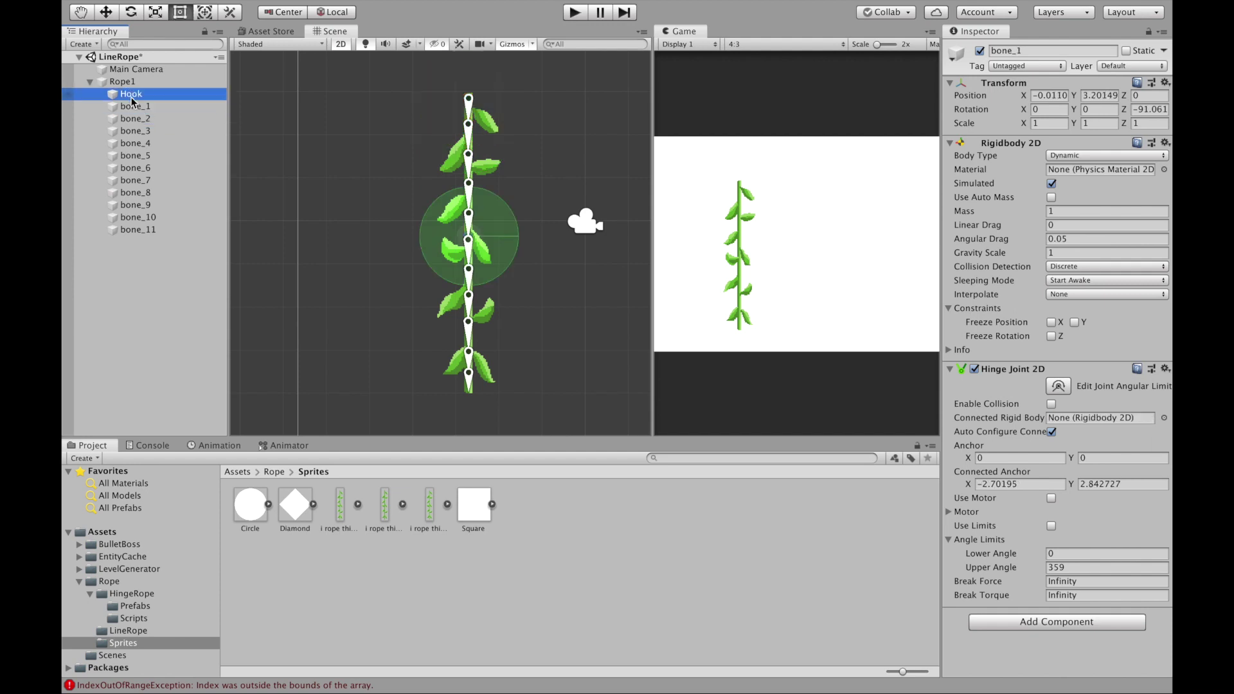
key(Down)
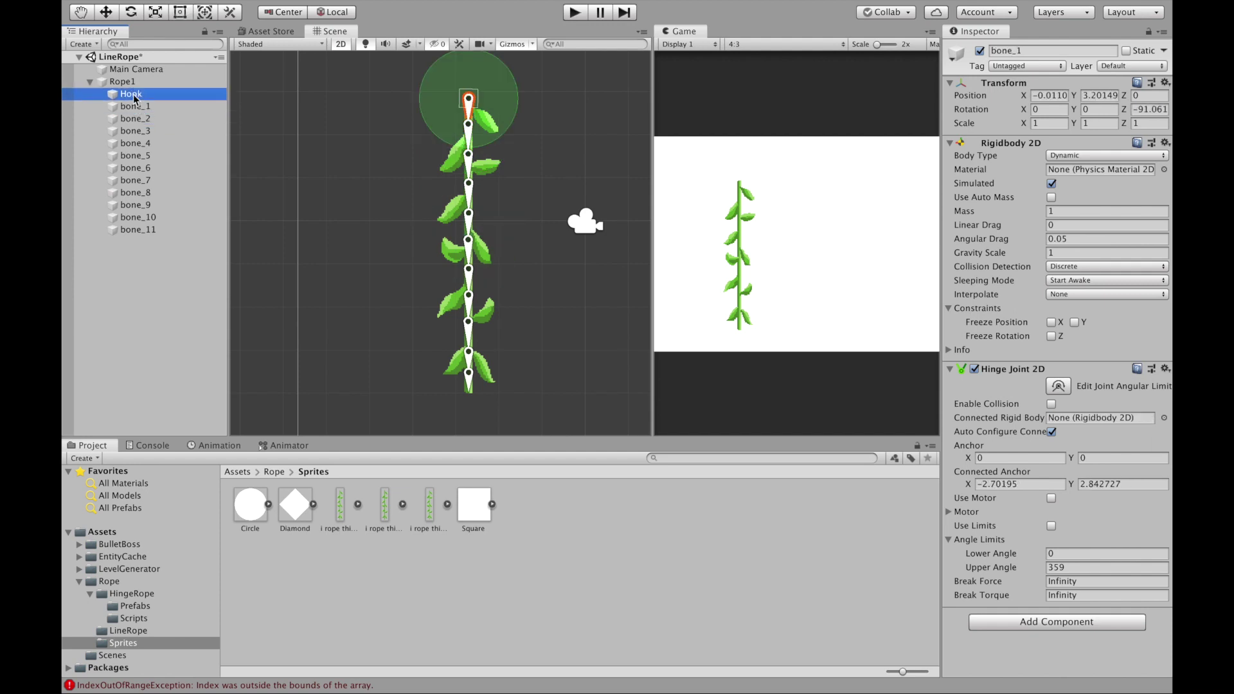
drag(977, 395, 1100, 417)
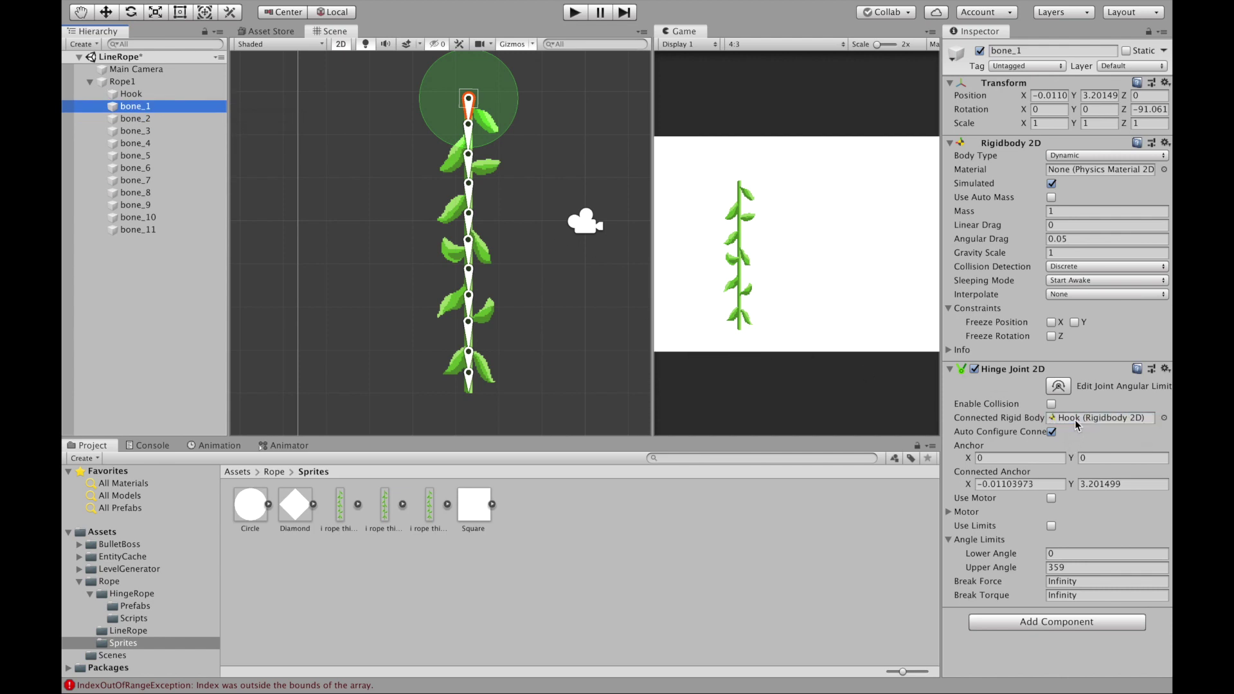
Copy bone_1's Transform and paste its position and rotation values onto the Hook
click(147, 97)
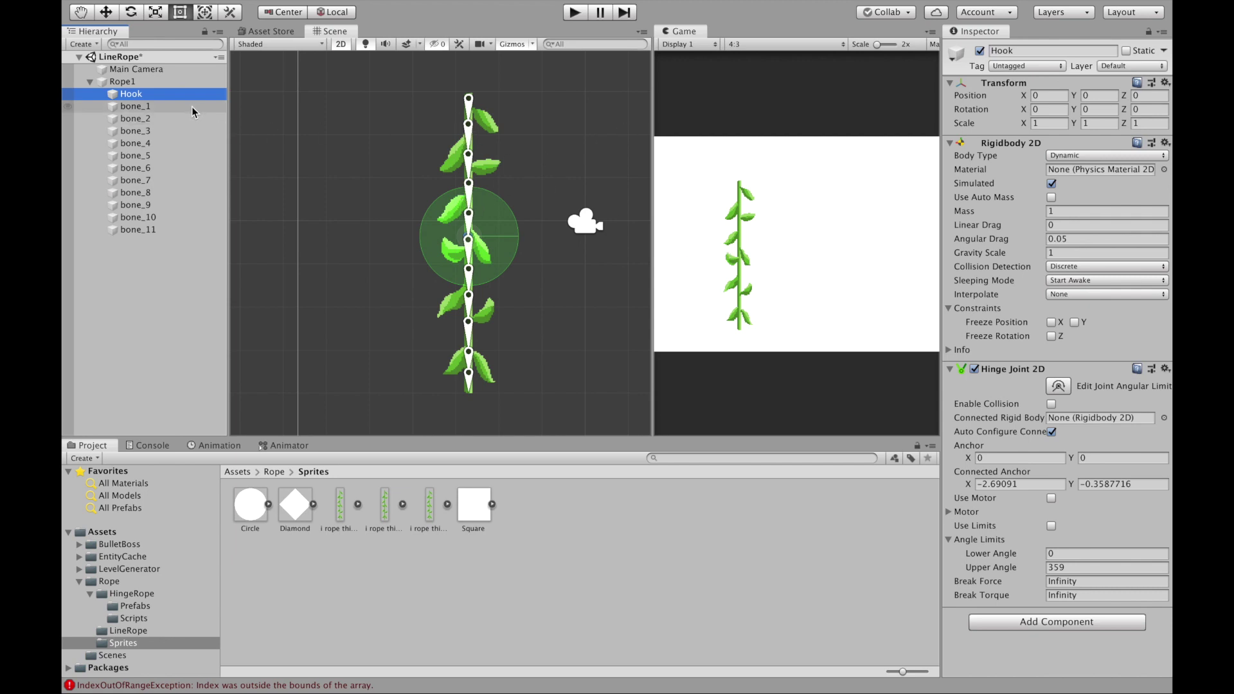
click(146, 107)
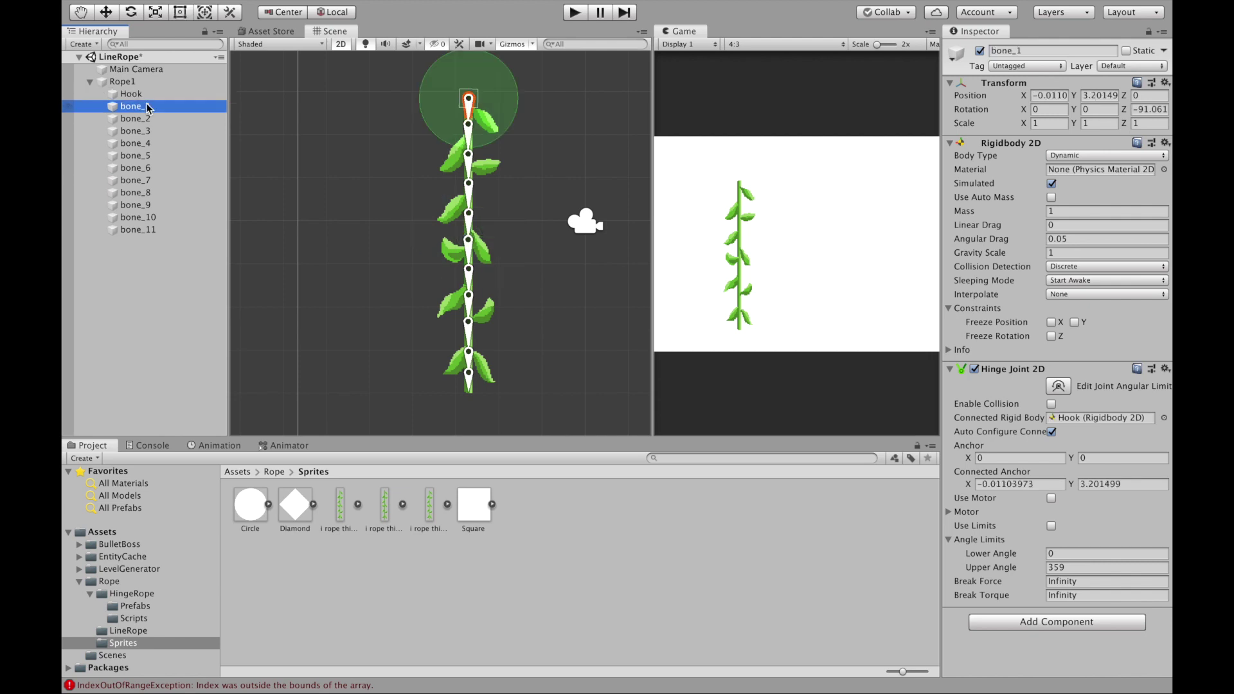
click(1164, 84)
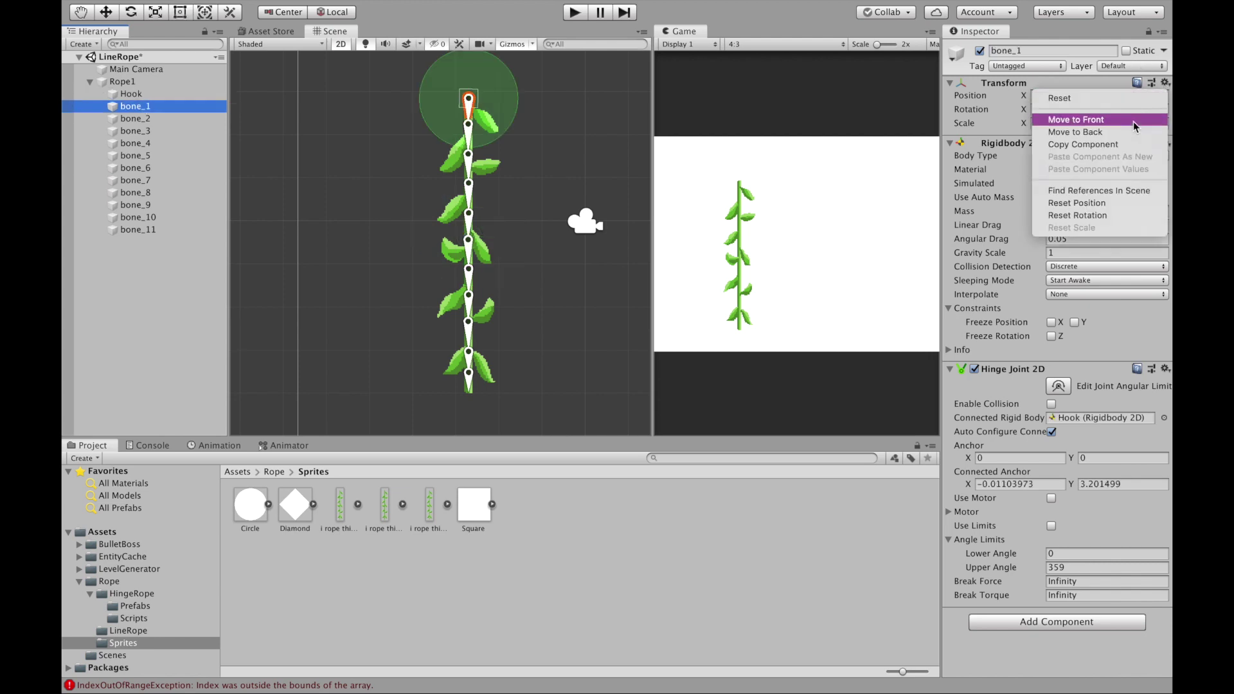
click(1104, 145)
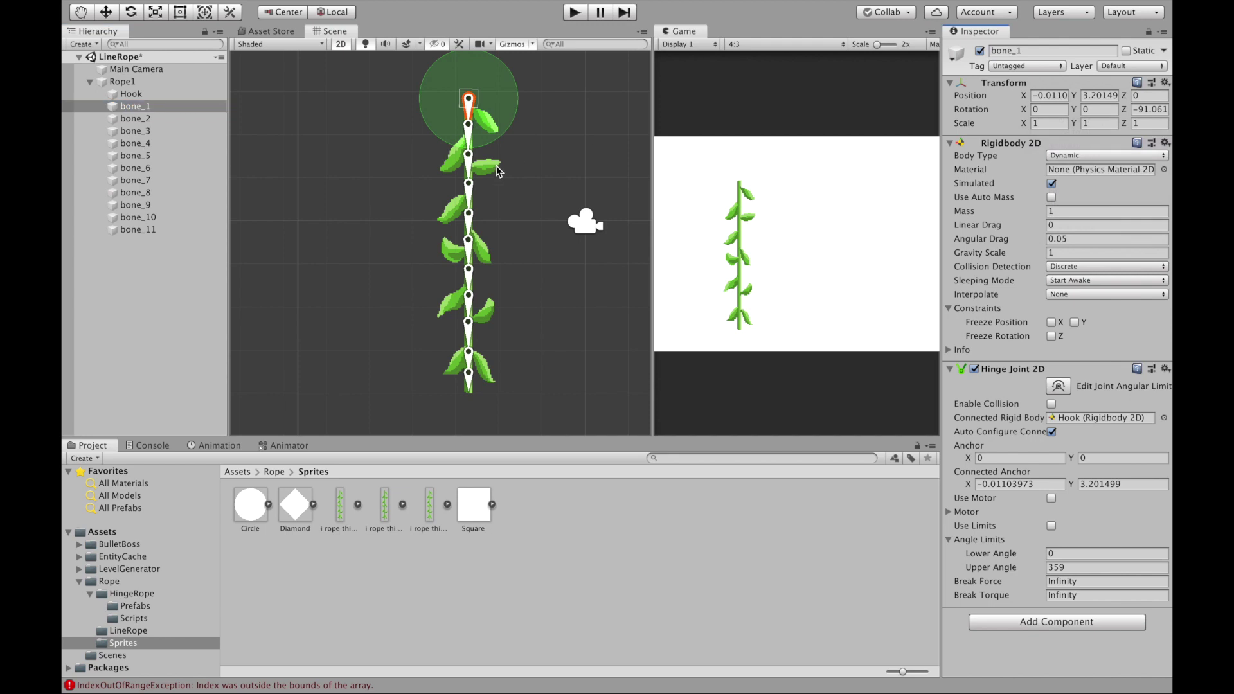
click(150, 95)
click(1163, 82)
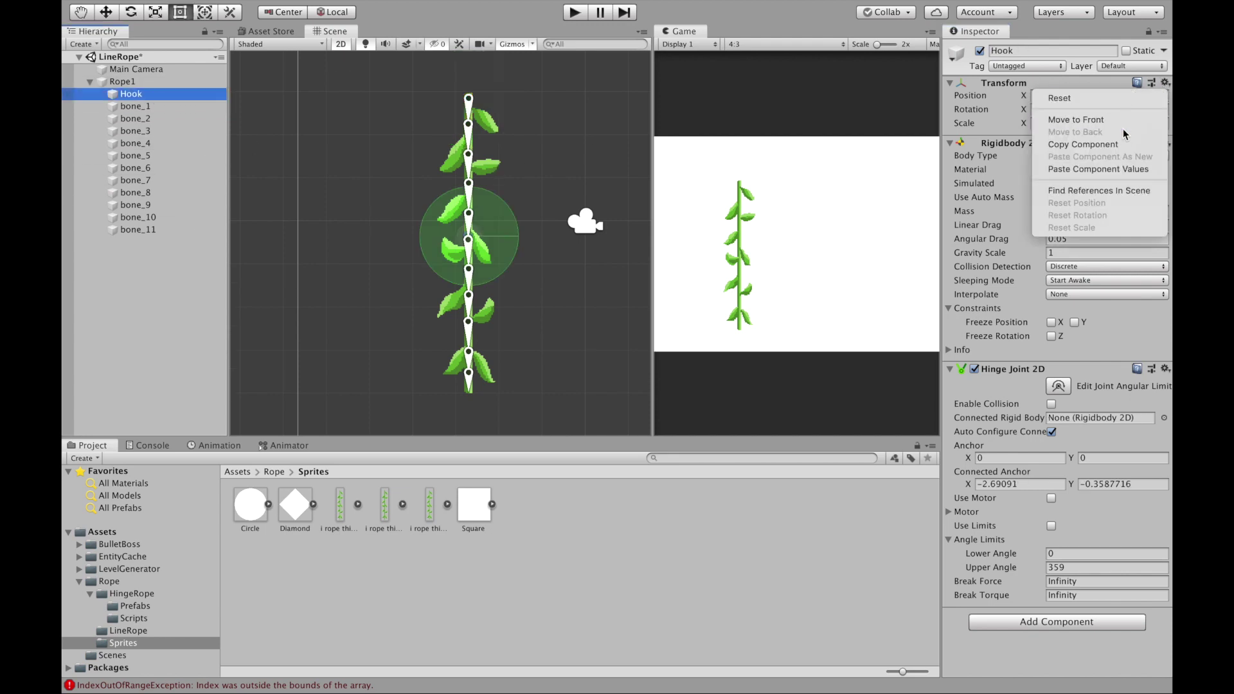
click(1123, 169)
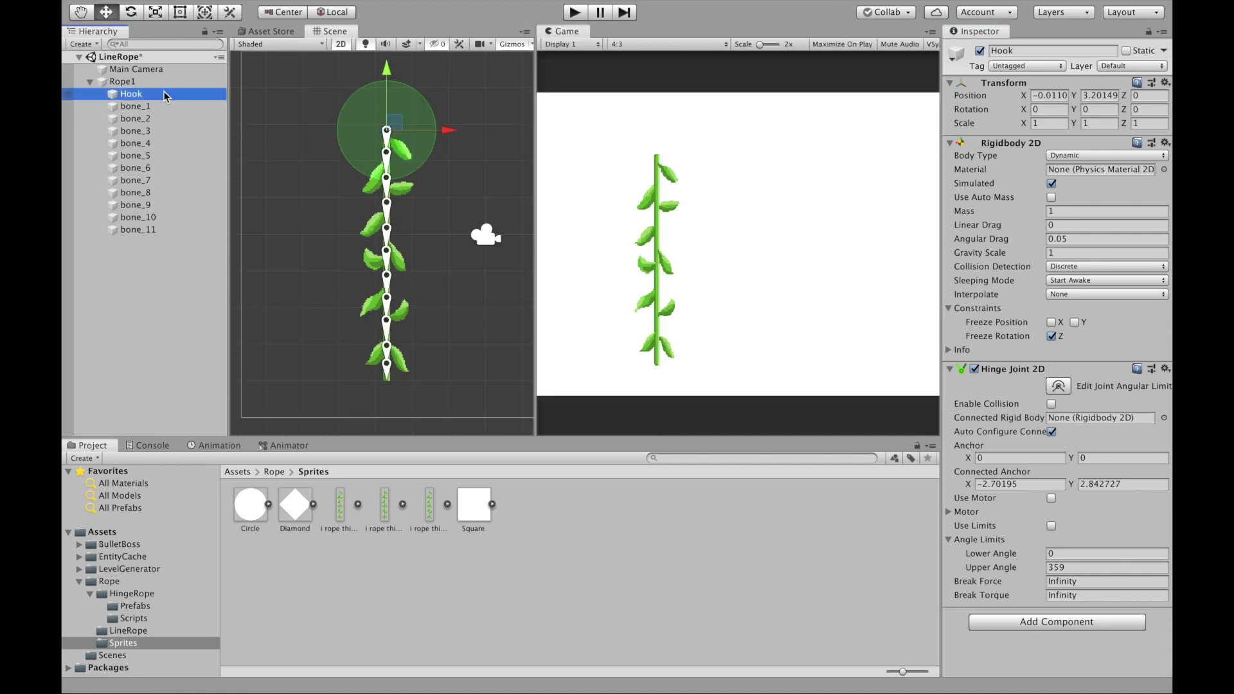
click(131, 94)
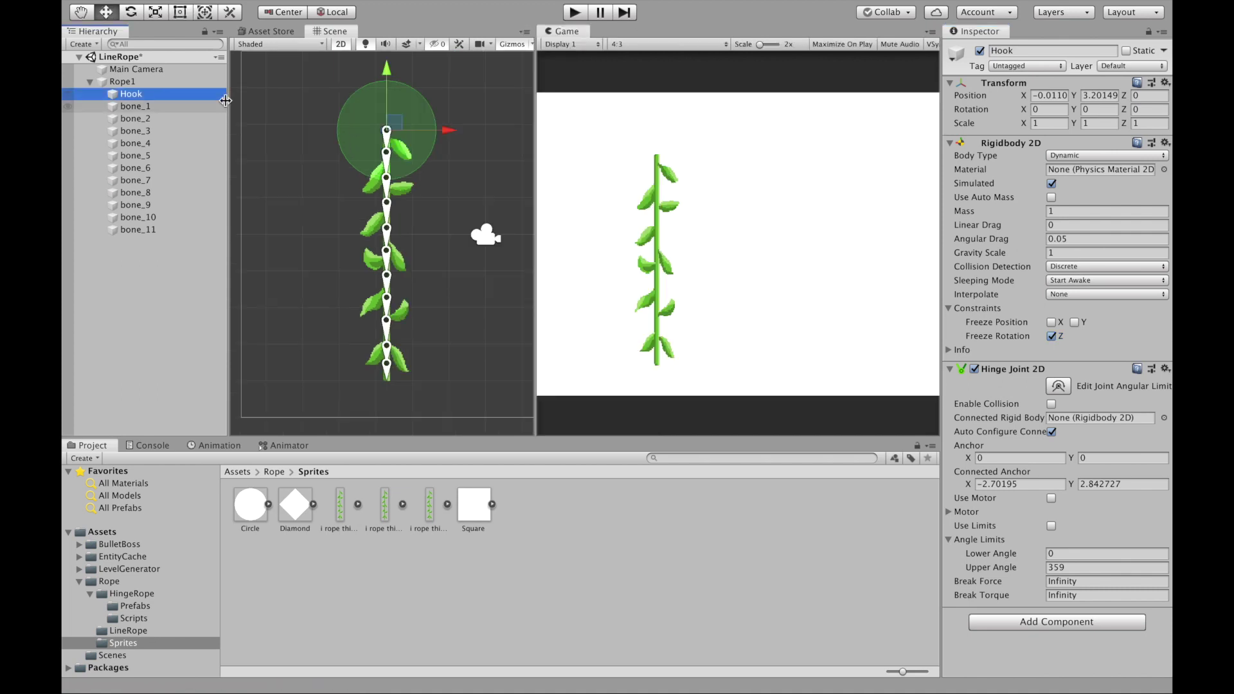
Turn off Auto Configure Connected Anchor on bone_1's Hinge Joint 2D, then reselect Hook
click(168, 107)
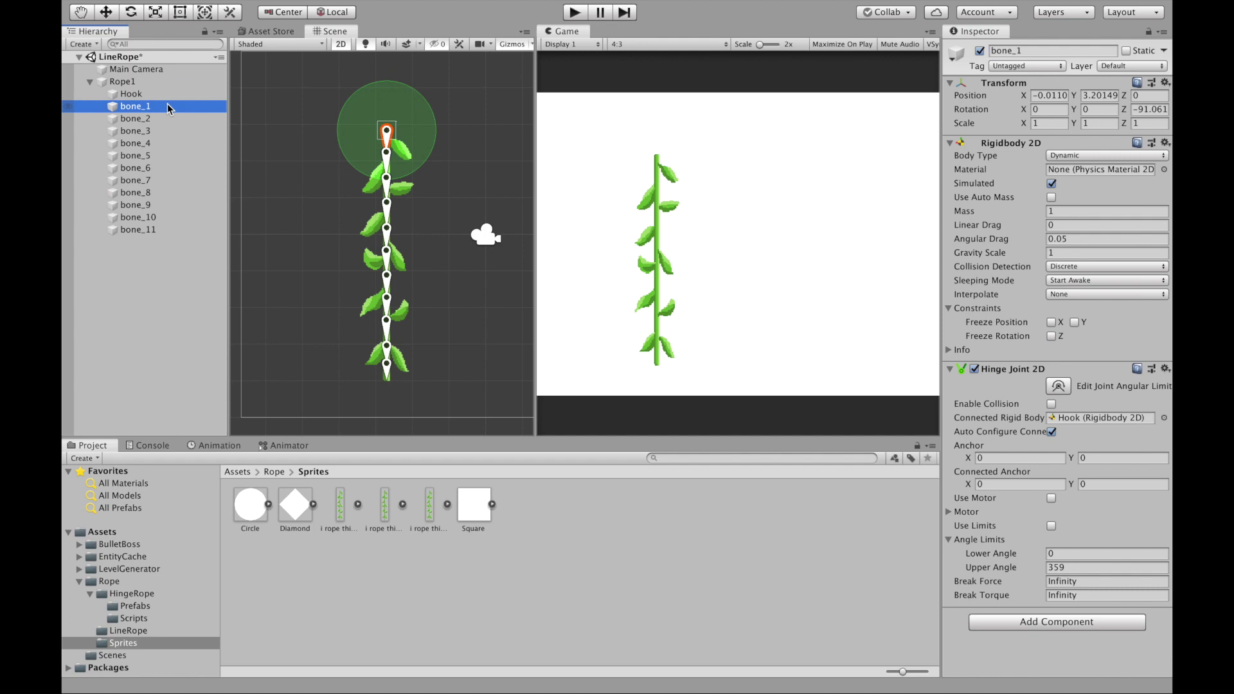
click(1051, 432)
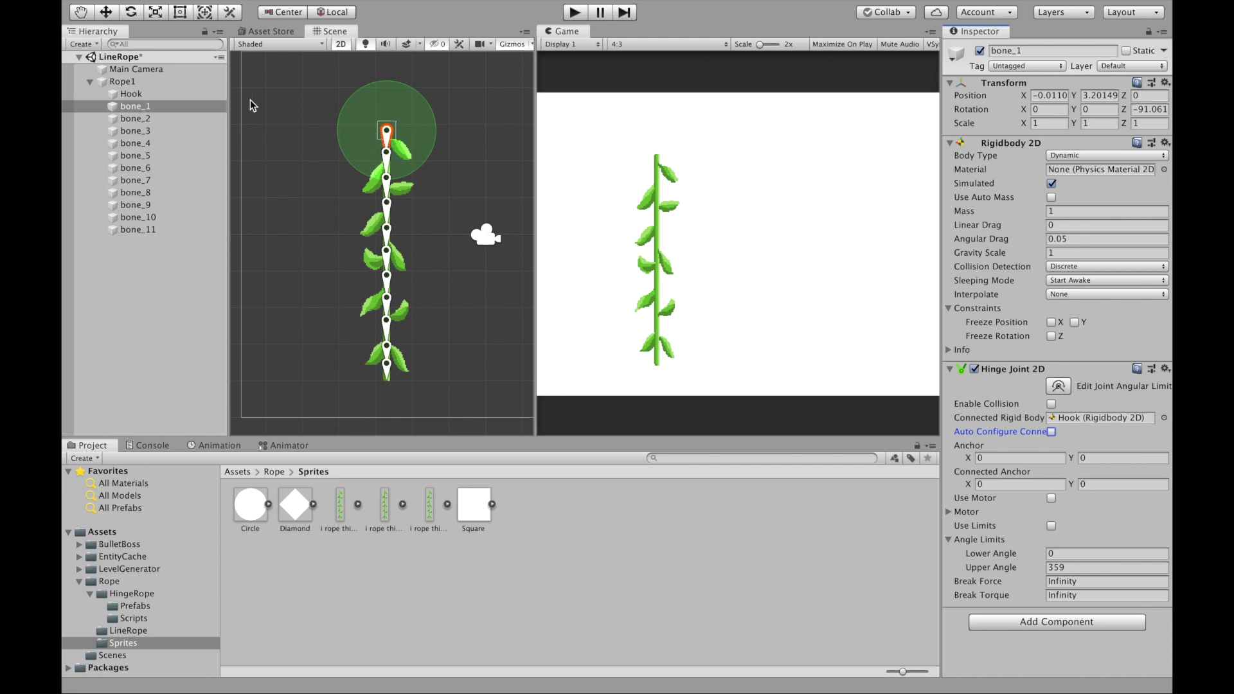
click(163, 96)
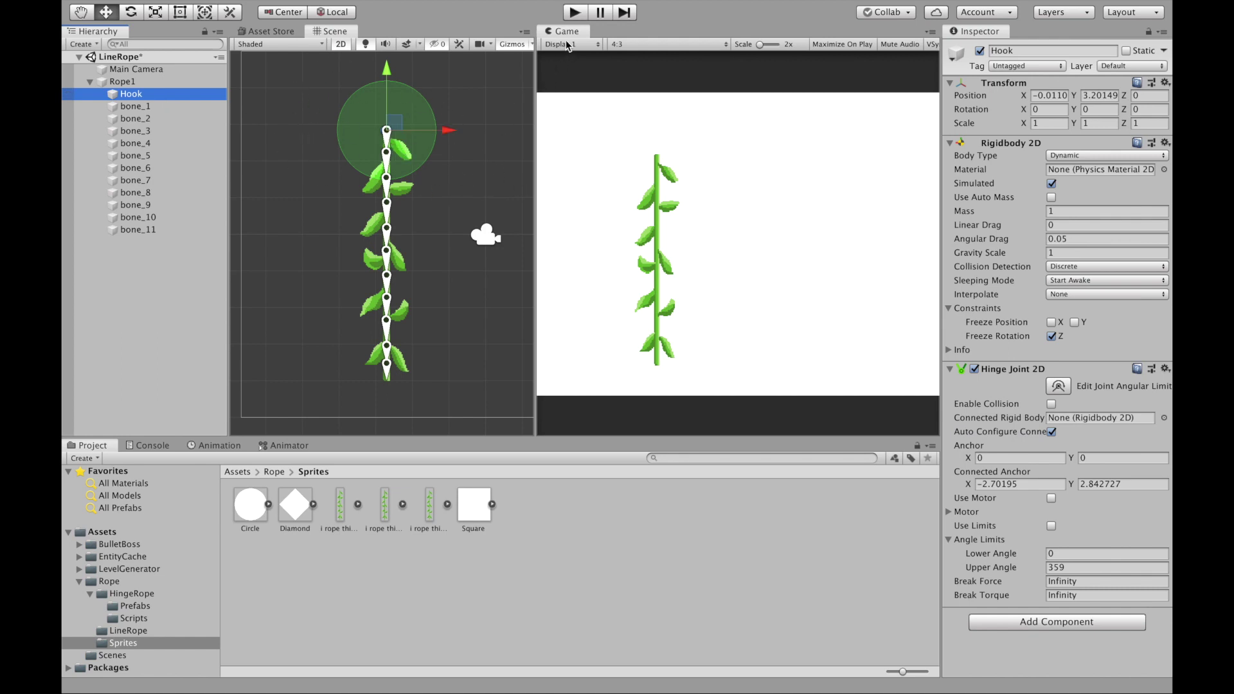
click(574, 13)
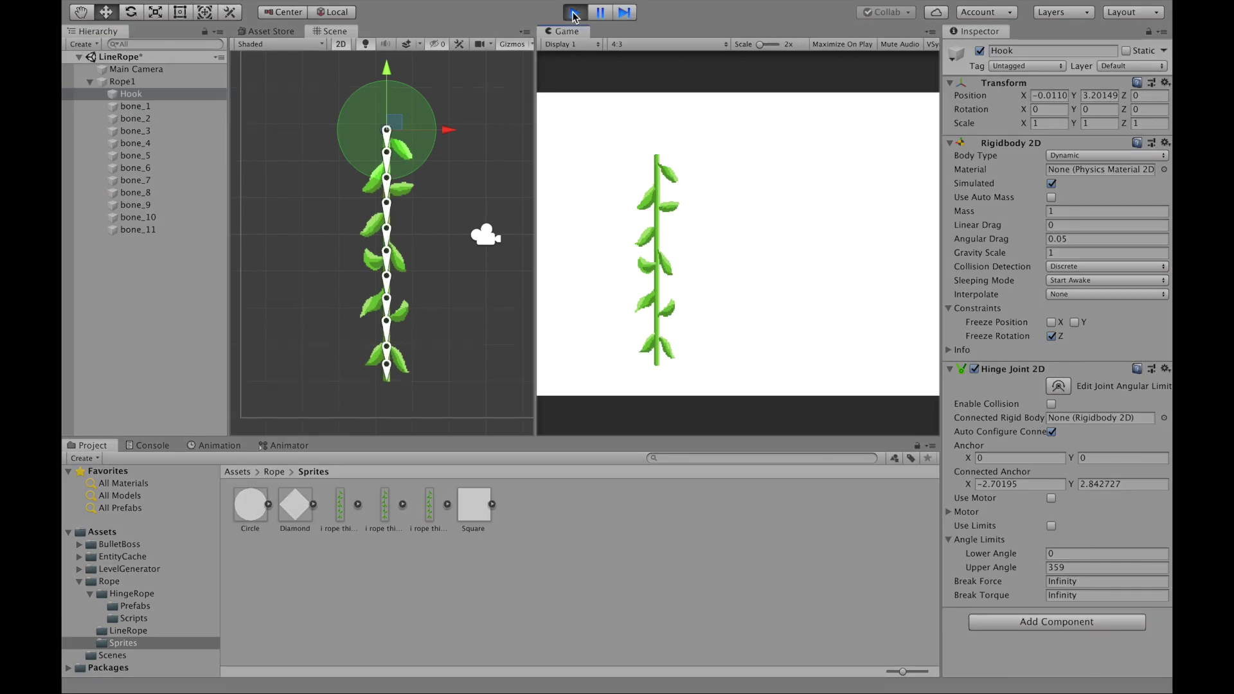
mouse_move(397, 112)
mouse_down()
mouse_move(426, 119)
mouse_move(354, 125)
mouse_move(361, 116)
mouse_move(425, 129)
mouse_move(415, 122)
mouse_up()
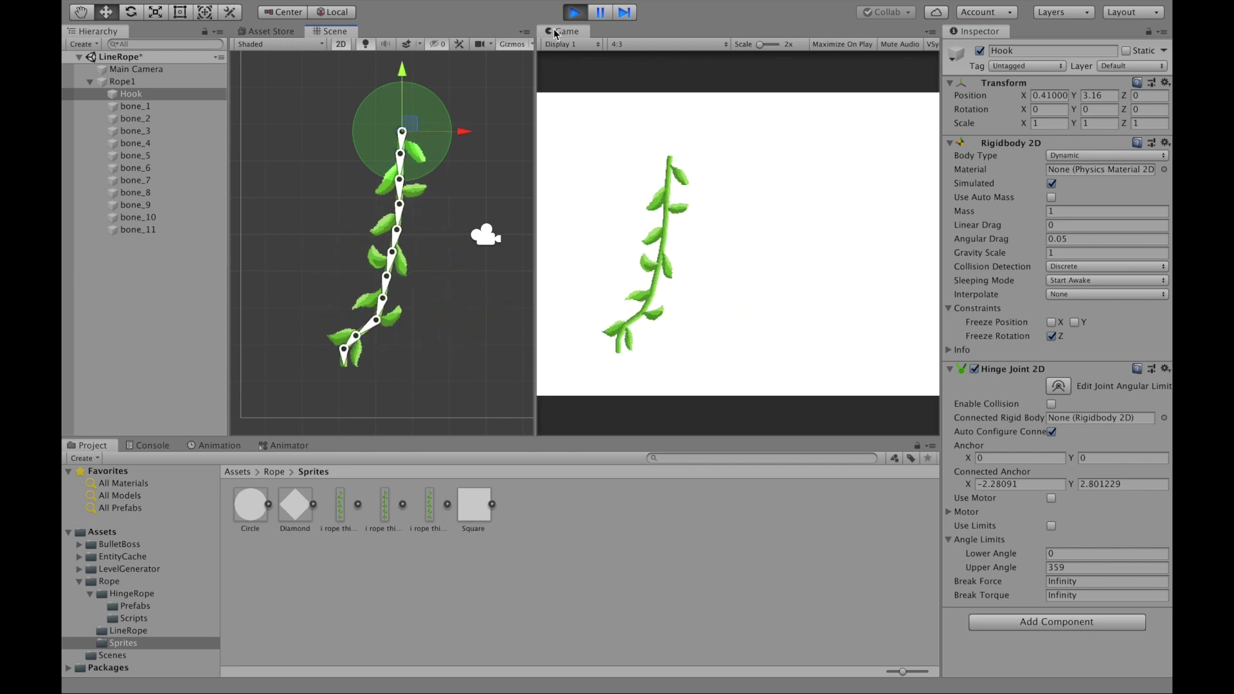
click(577, 13)
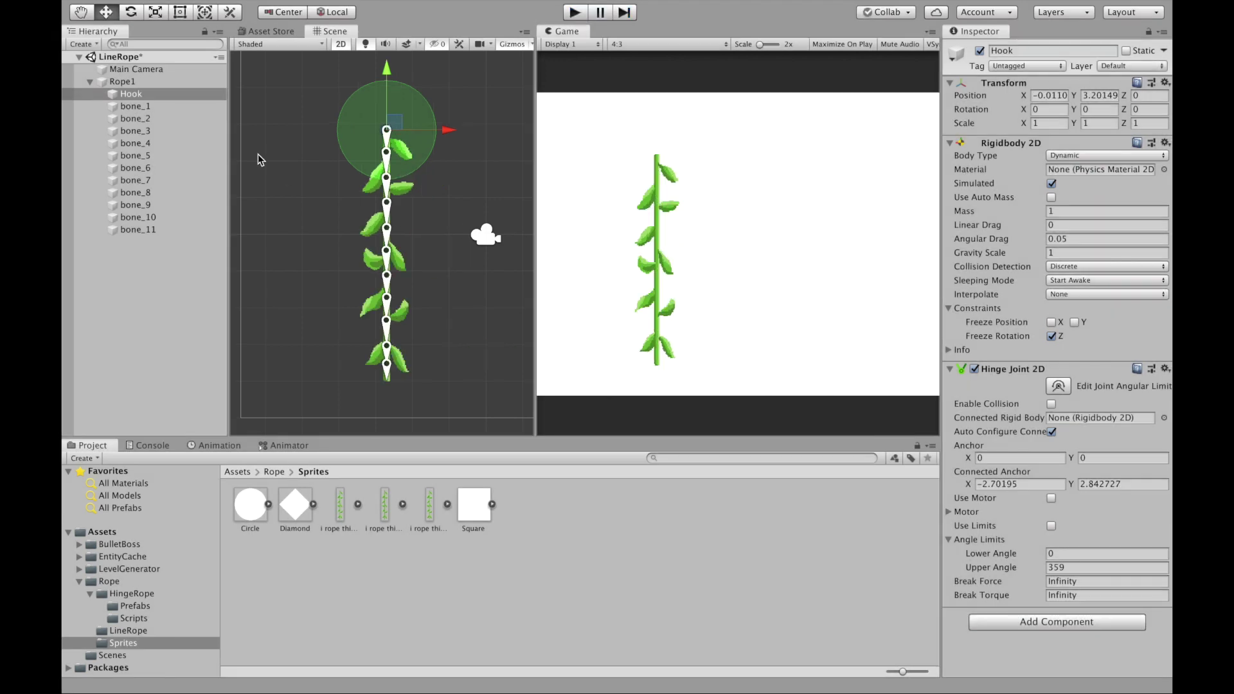
Select bone_1 through bone_11 and set their Mass to 2
click(179, 106)
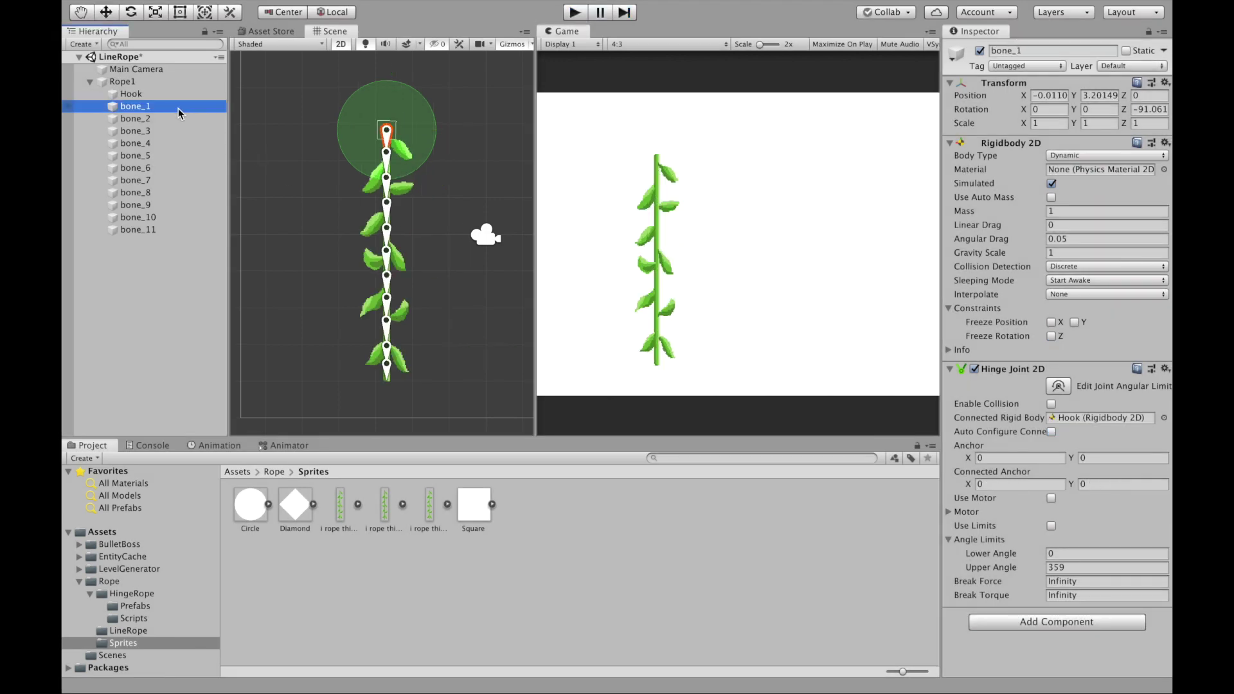
shift+click(187, 230)
click(1105, 211)
text(2)
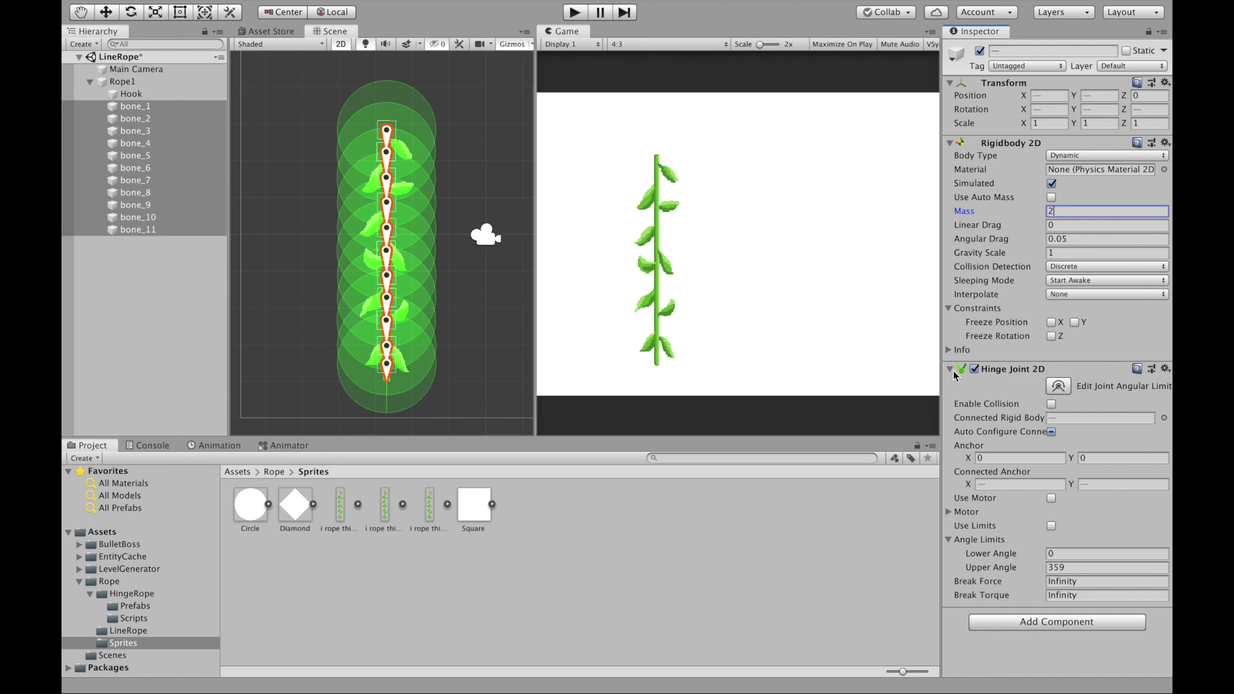
Enable hinge angle limits on all bones with Lower 60 and Upper -60
click(1051, 526)
click(1060, 554)
text(60)
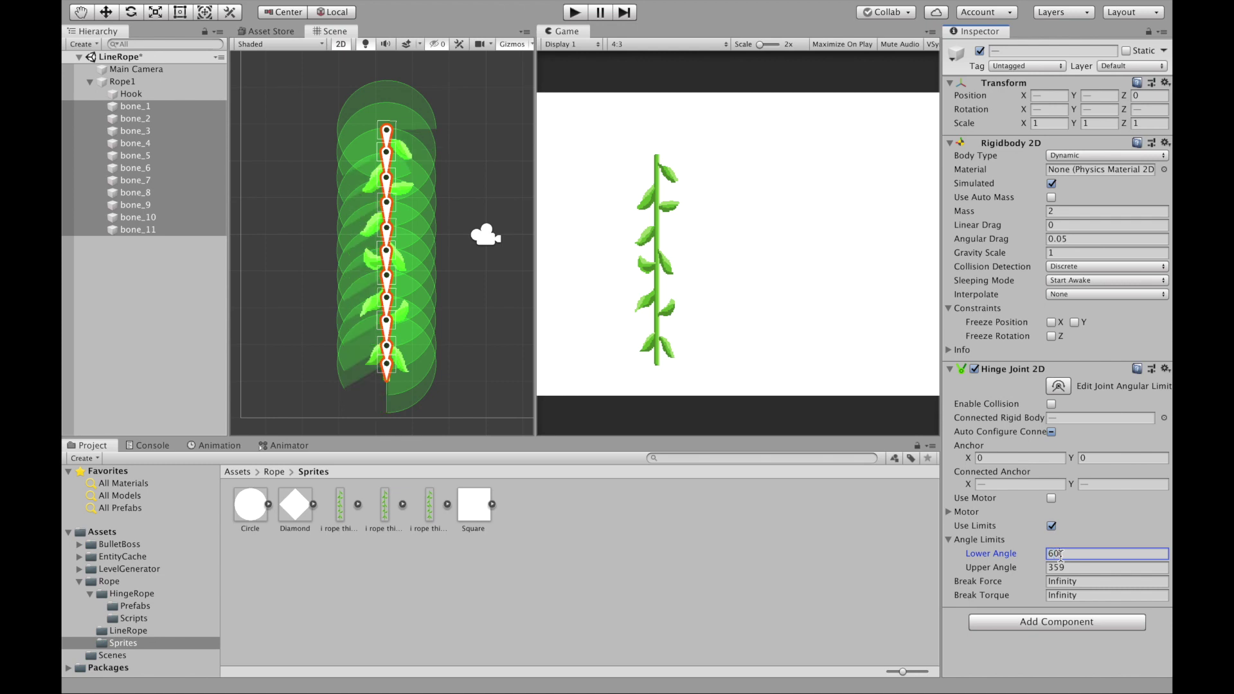
key(Tab)
text(-60)
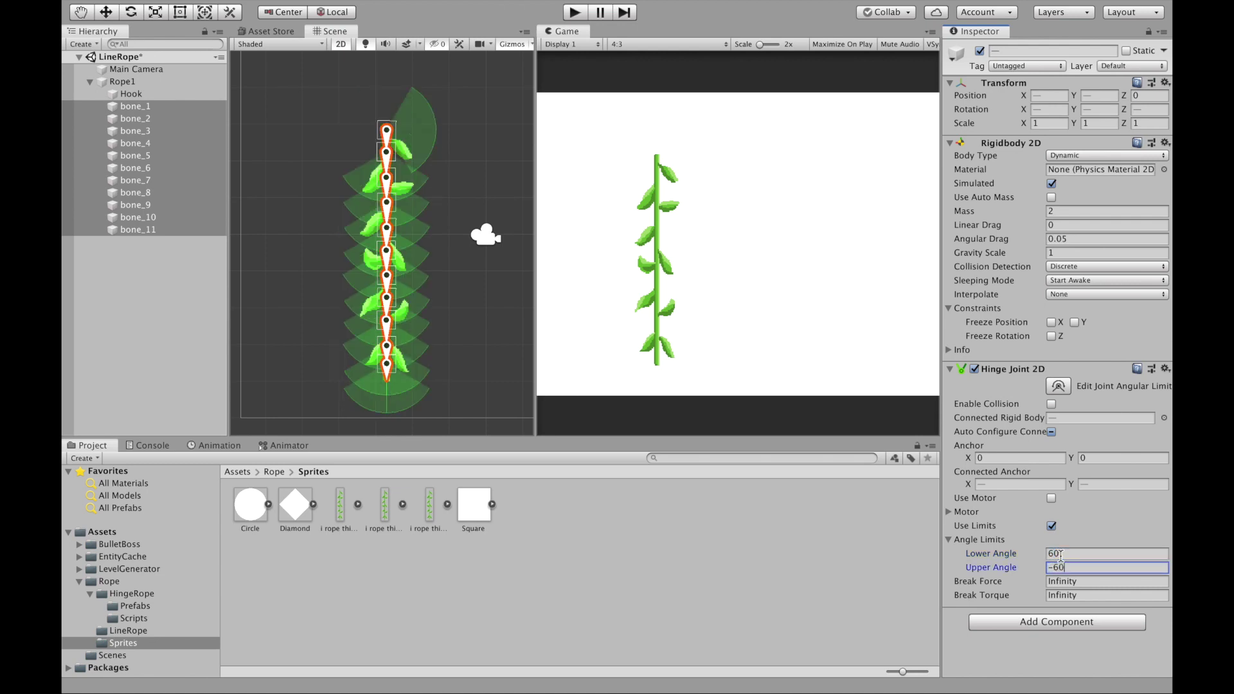
Turn off angle limits on bone_1 and limit bone_11 to 30 and -30
click(143, 108)
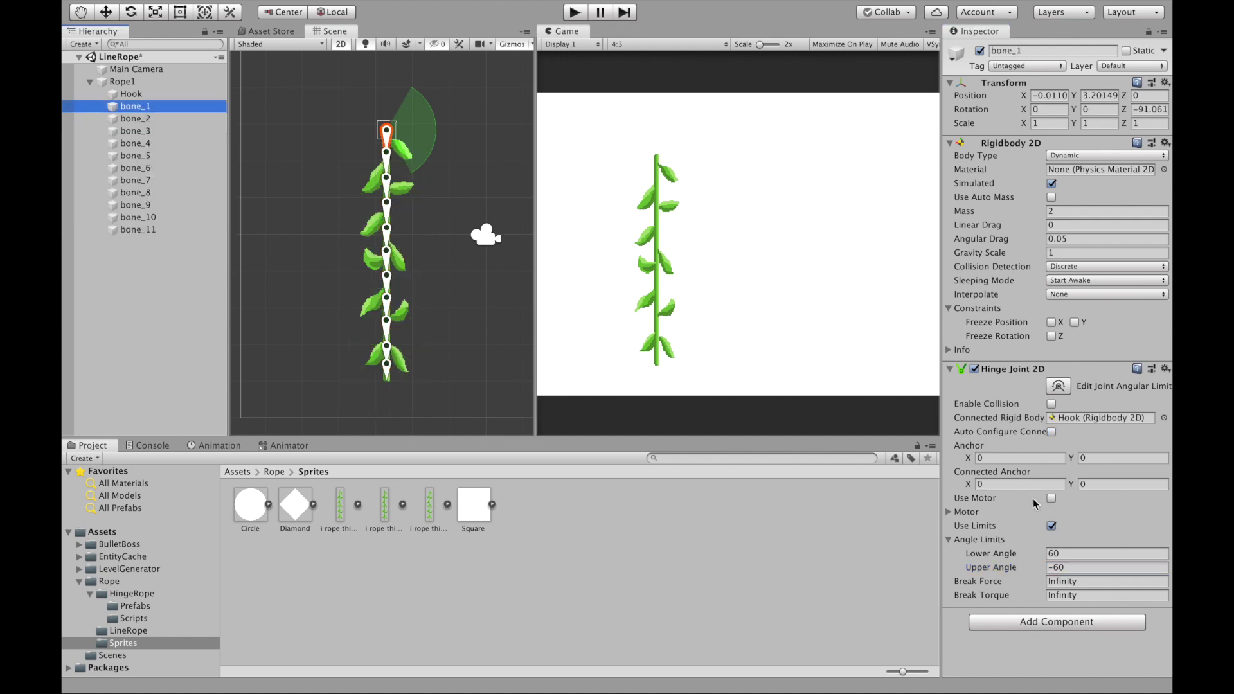
click(1051, 526)
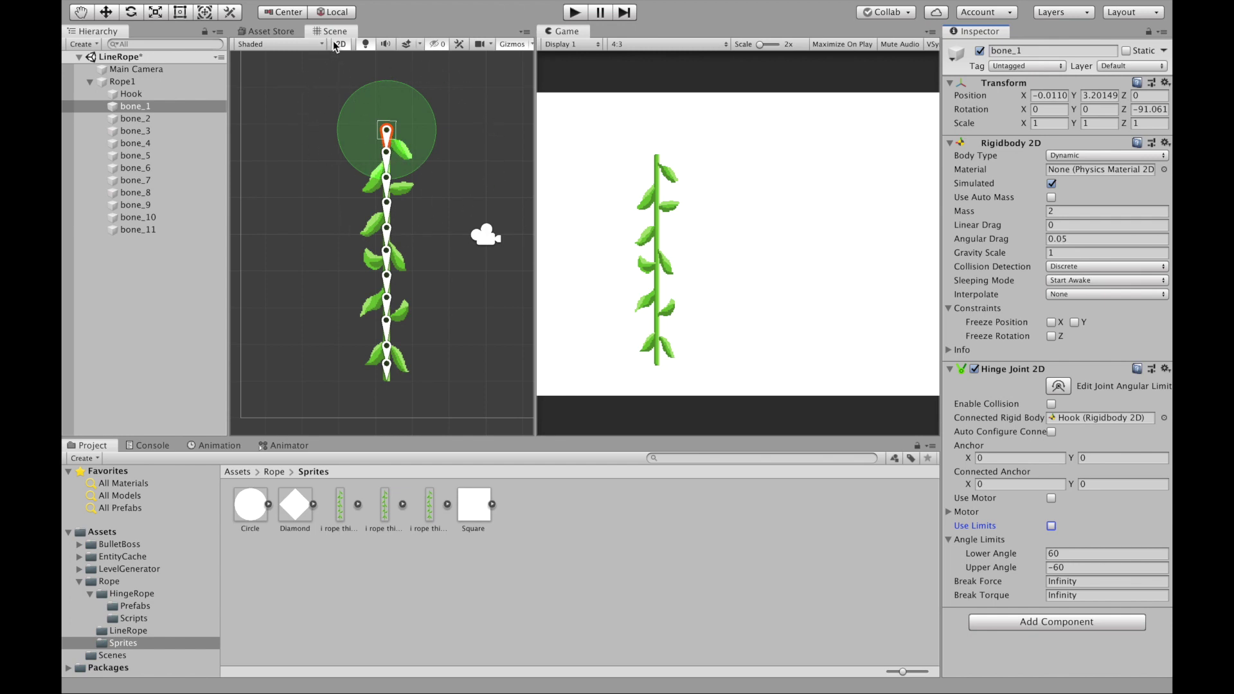
click(184, 232)
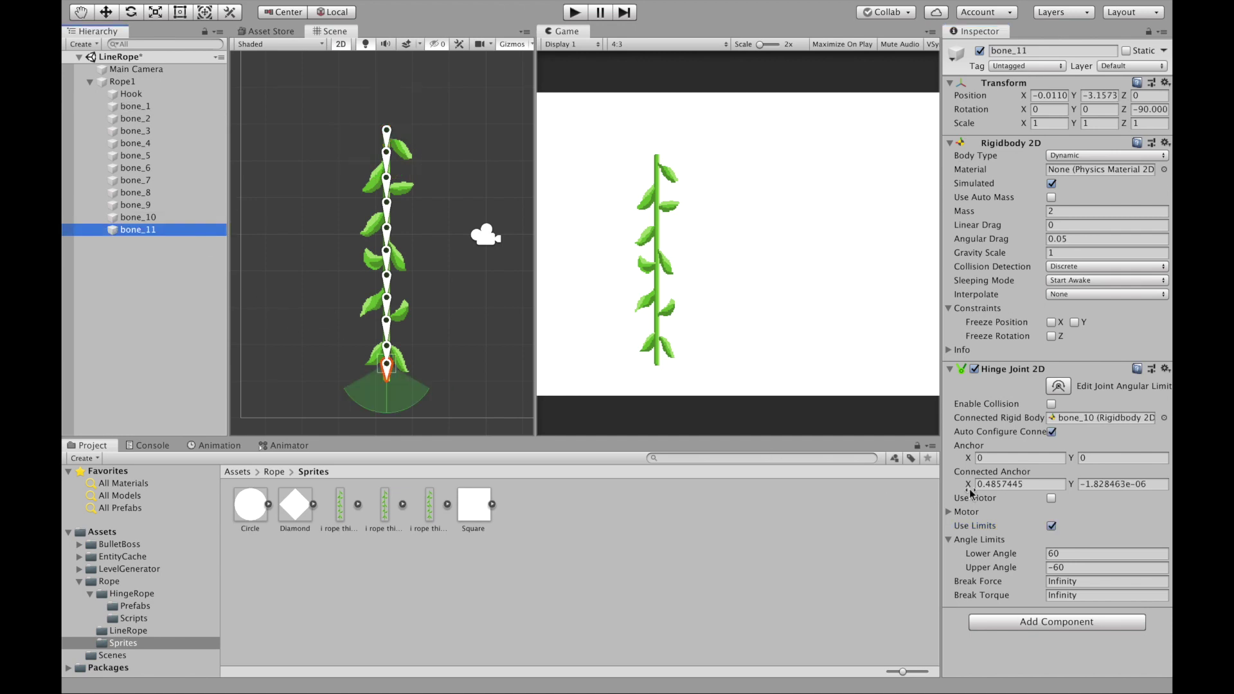
click(1069, 553)
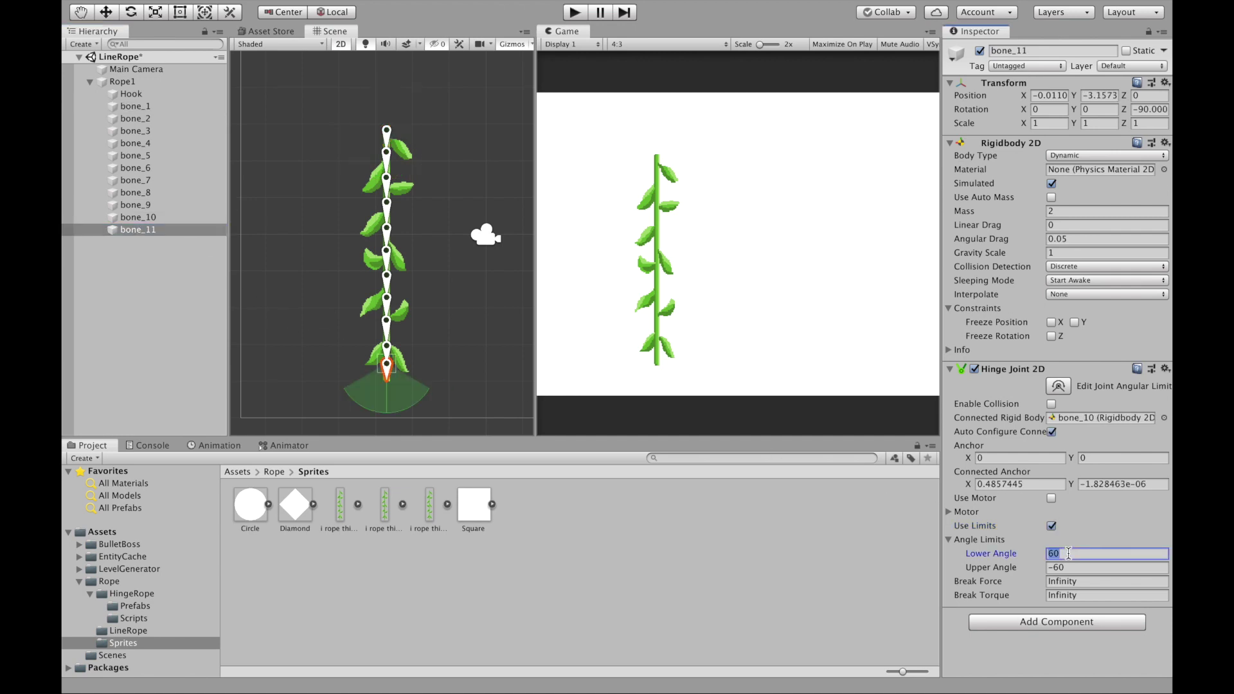
text(3)
click(1070, 565)
text(-30)
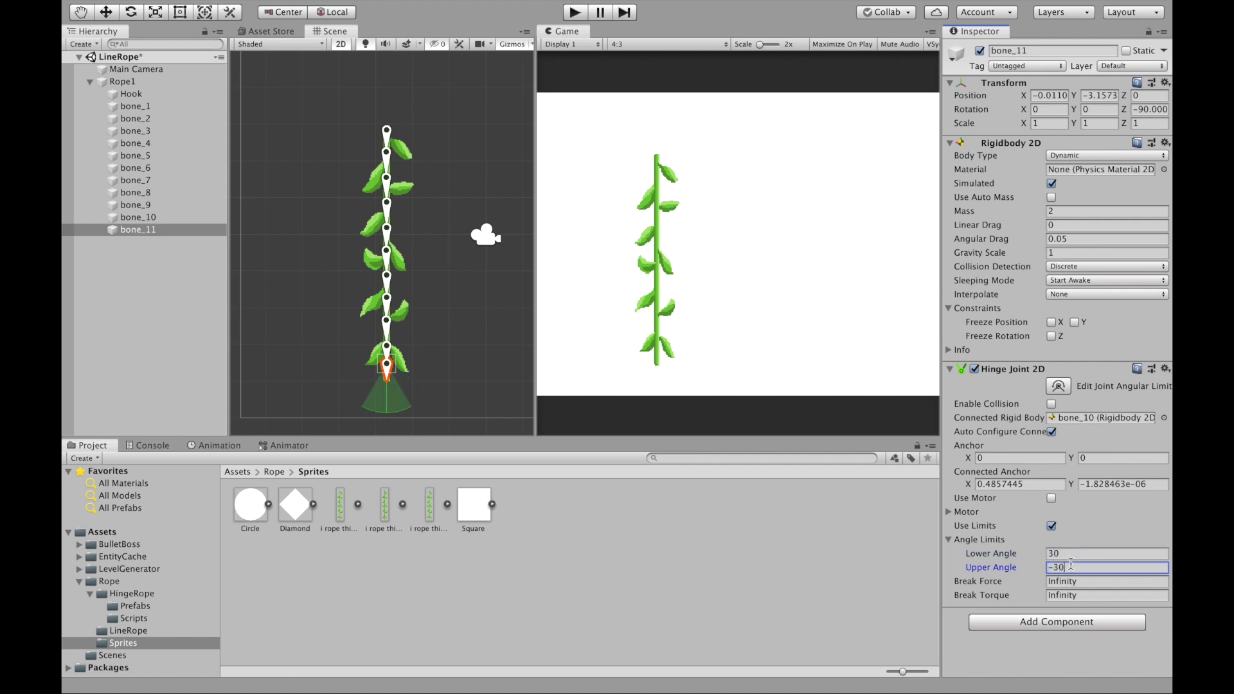
Reselect bone_2 through bone_11 to check the limits, then clear the selection
shift+click(135, 106)
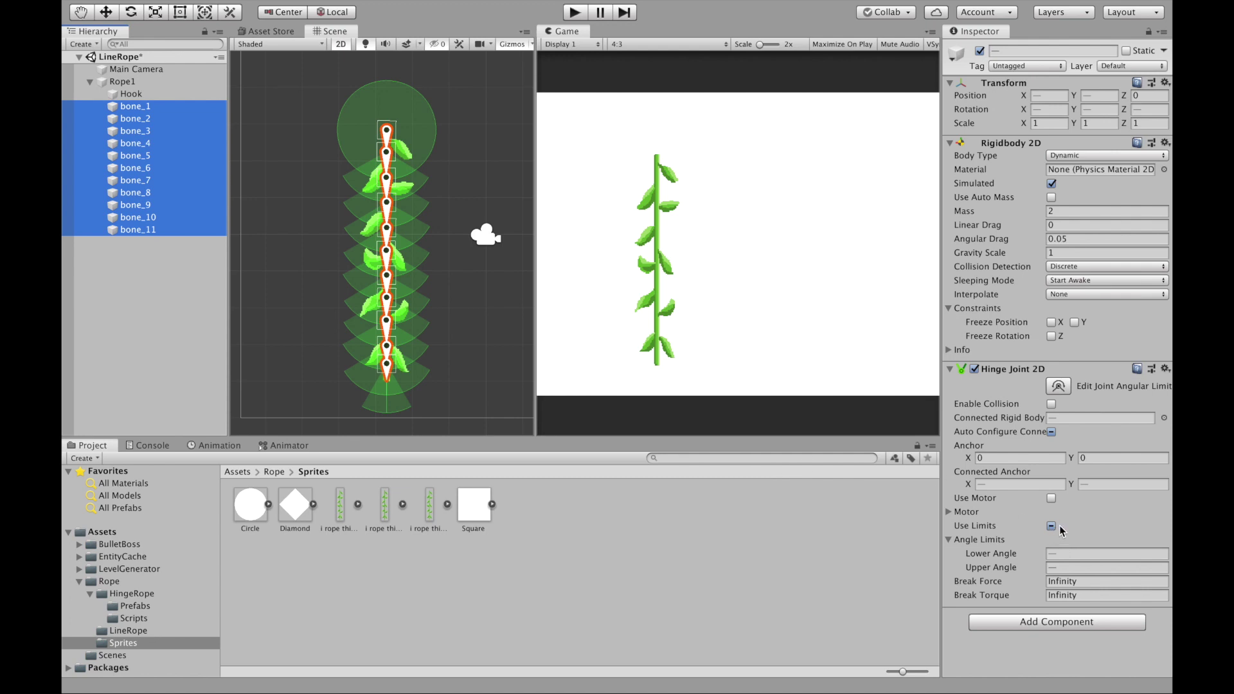
click(173, 118)
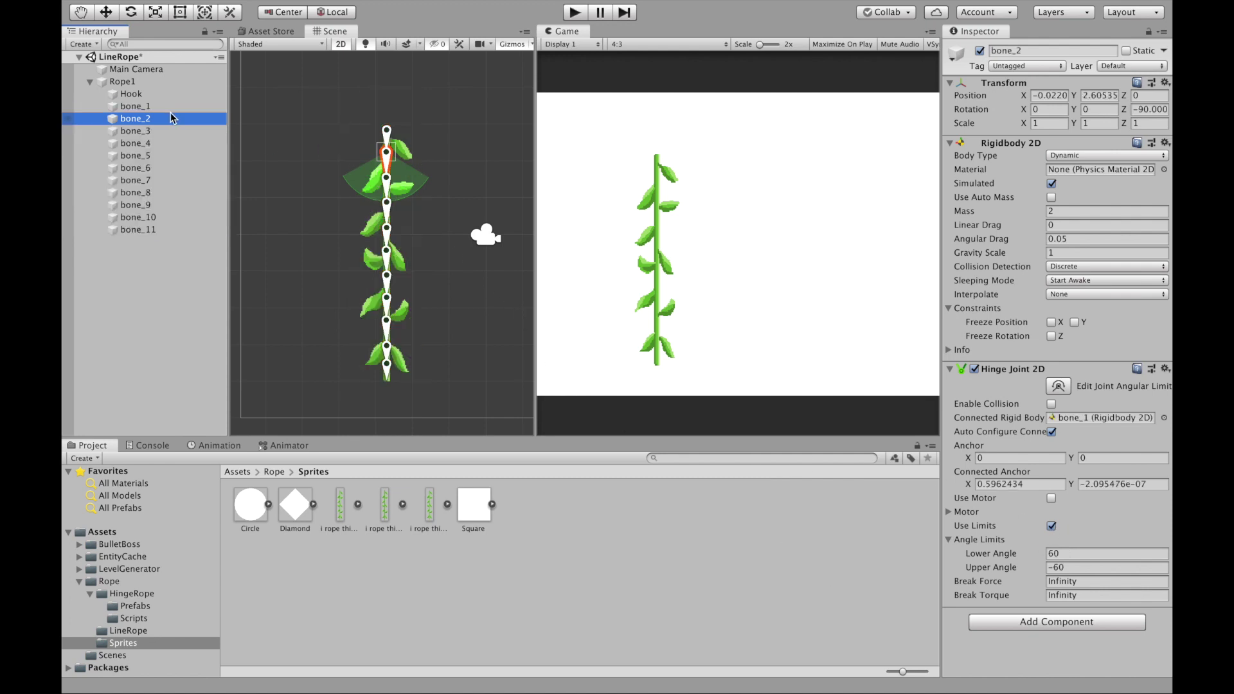
shift+click(154, 229)
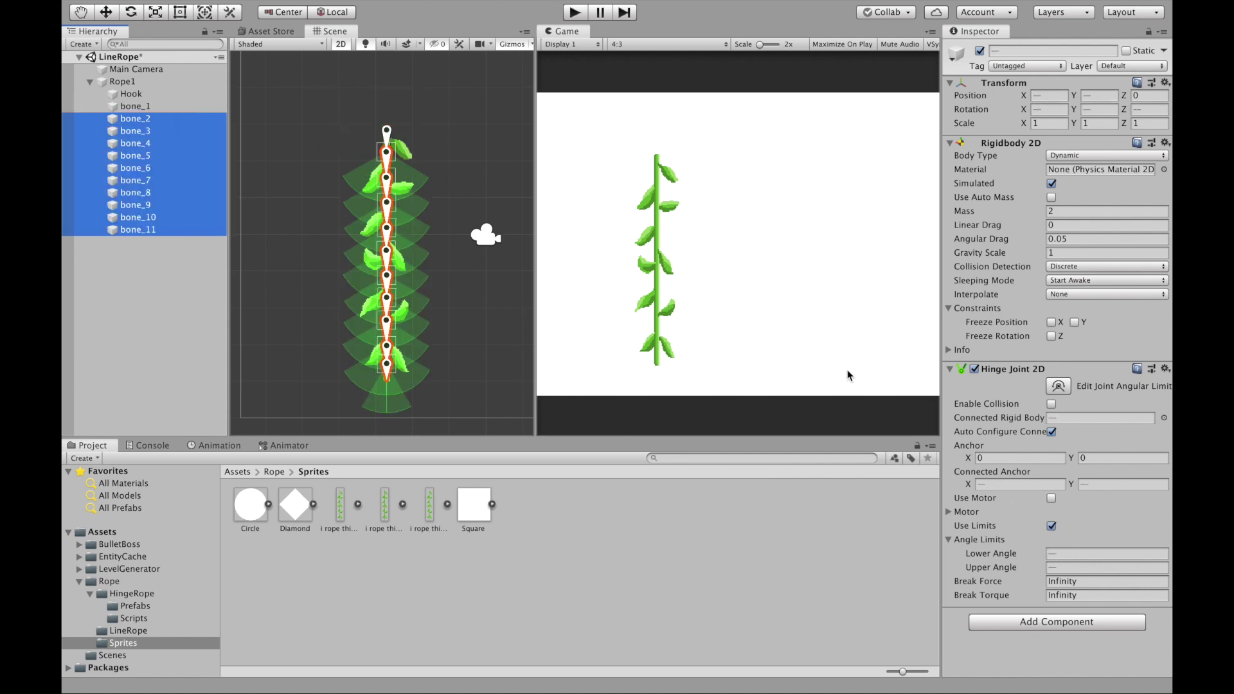
click(481, 338)
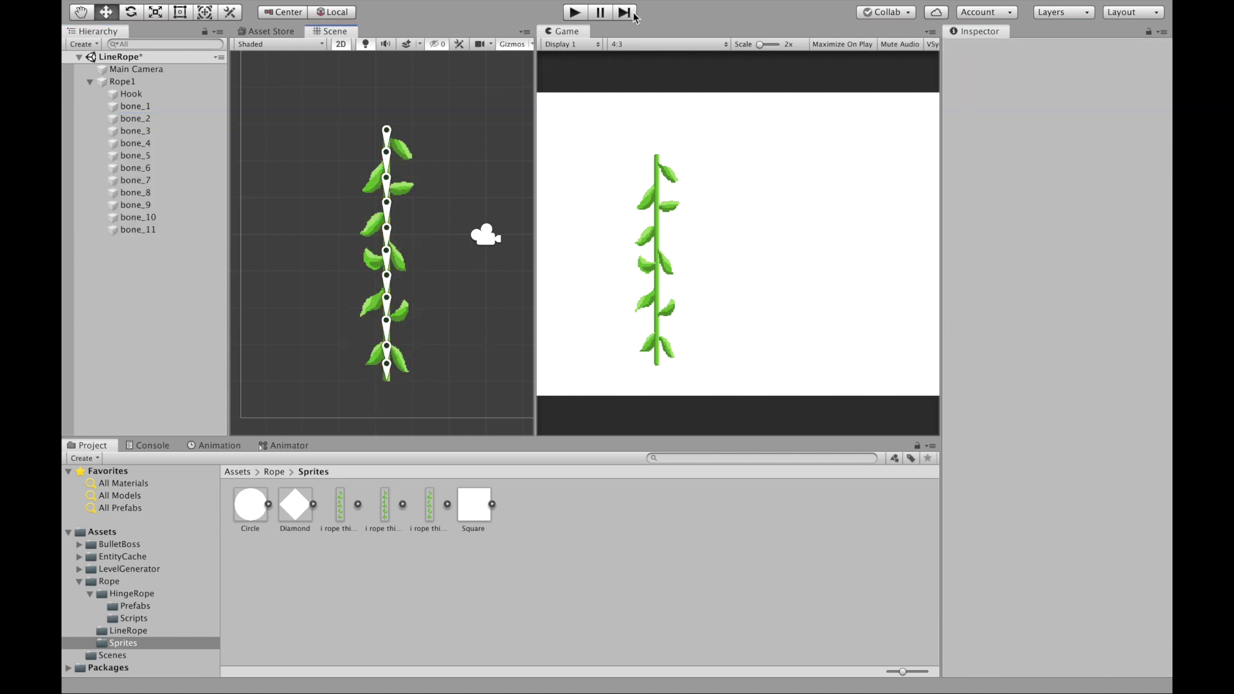
click(573, 13)
click(180, 94)
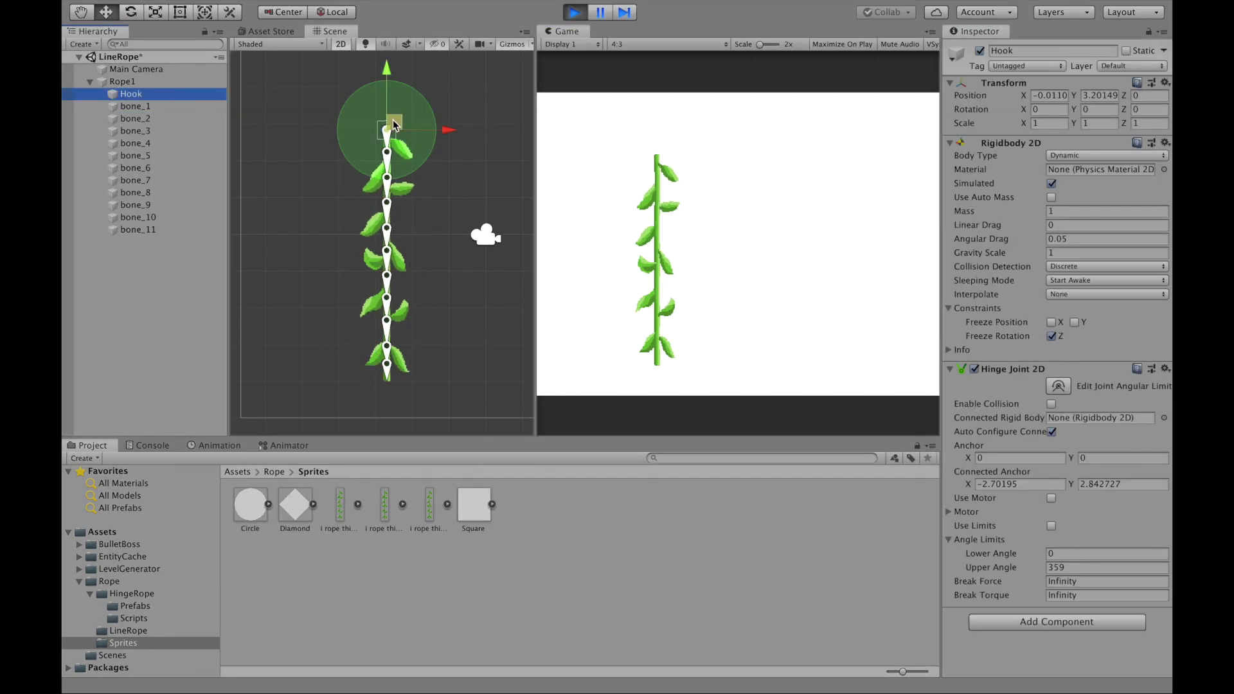
mouse_move(393, 124)
mouse_down()
mouse_move(333, 110)
mouse_move(431, 141)
mouse_move(414, 103)
mouse_move(308, 105)
mouse_move(401, 102)
mouse_move(493, 122)
mouse_move(456, 132)
mouse_move(400, 111)
mouse_move(302, 141)
mouse_move(324, 108)
mouse_move(431, 114)
mouse_move(451, 135)
mouse_move(408, 135)
mouse_up()
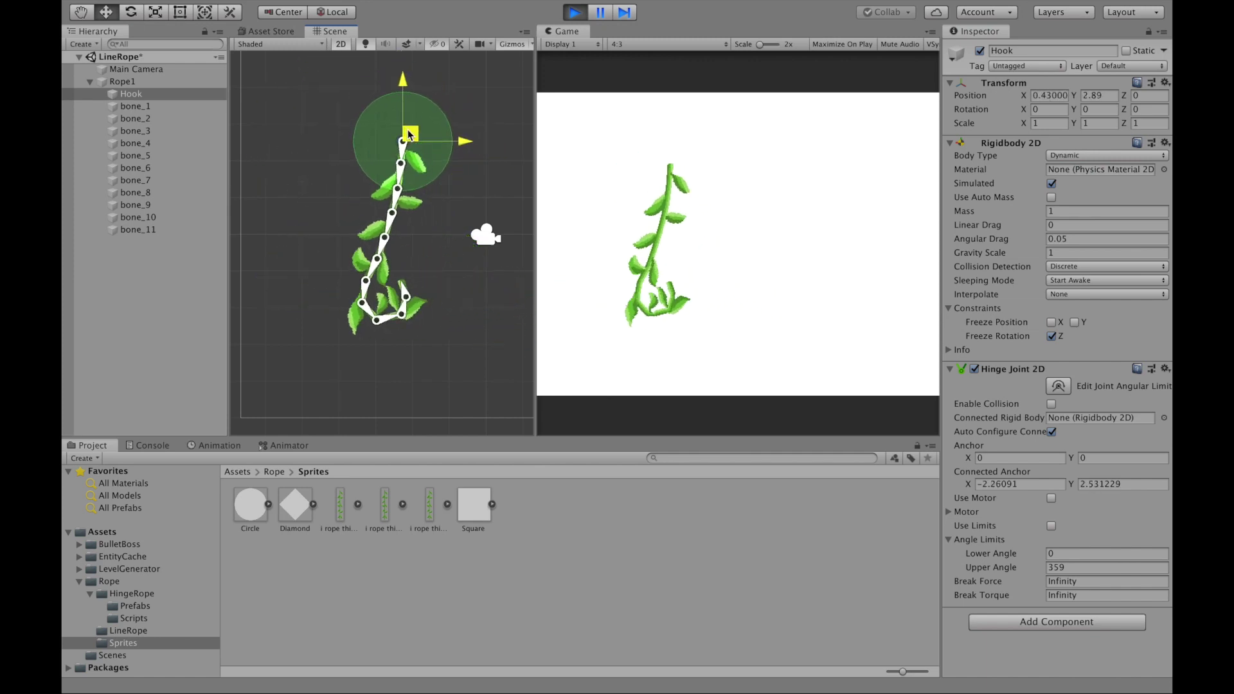
click(575, 13)
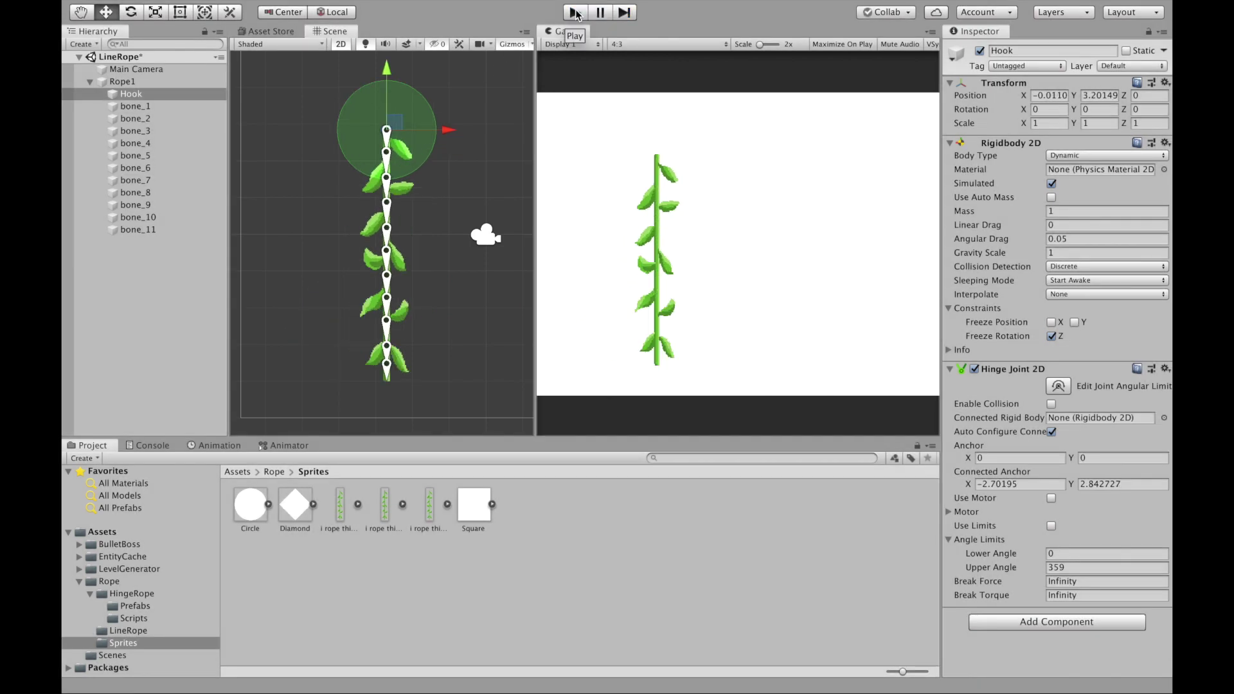
click(321, 323)
scroll(321, 323, up, 2)
Add a Box Collider 2D to bone_1 through bone_11
click(133, 106)
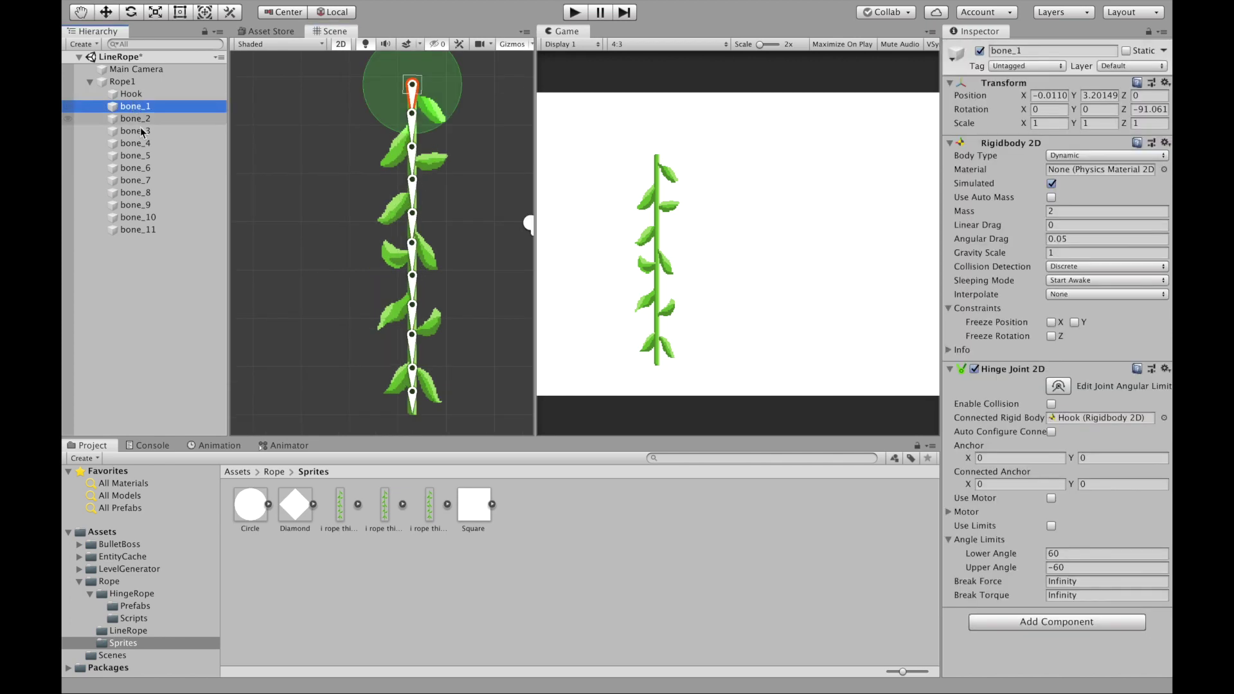
shift+click(162, 231)
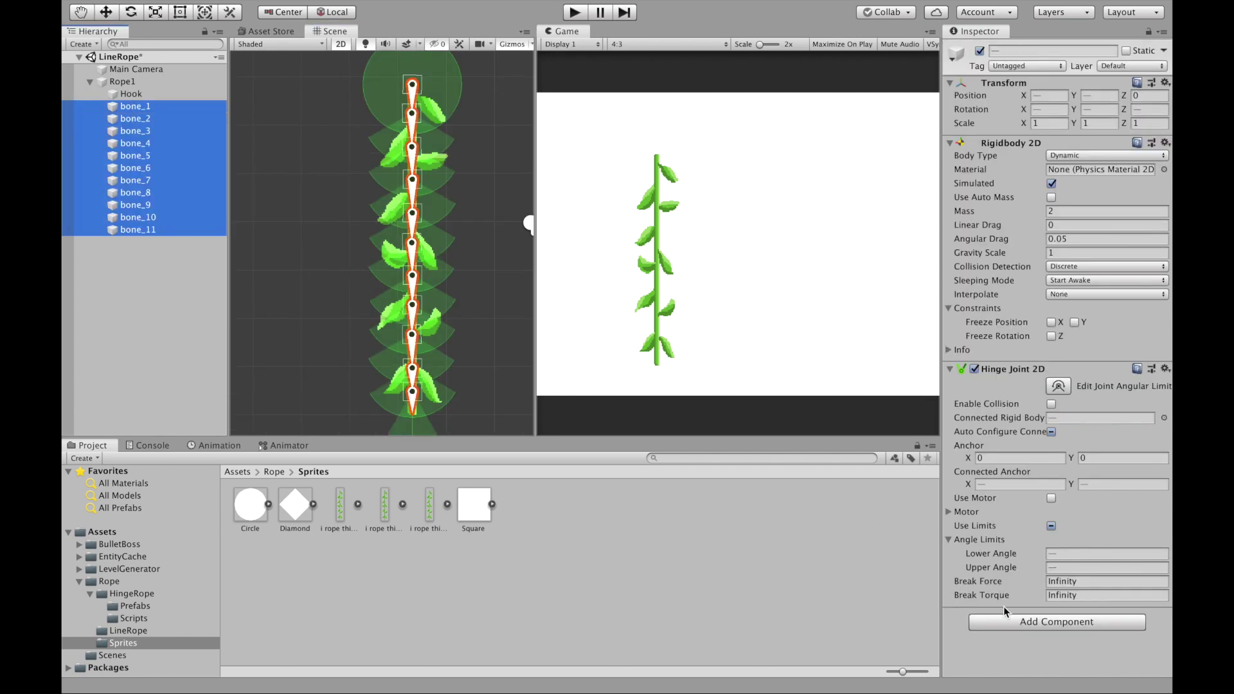
click(1018, 622)
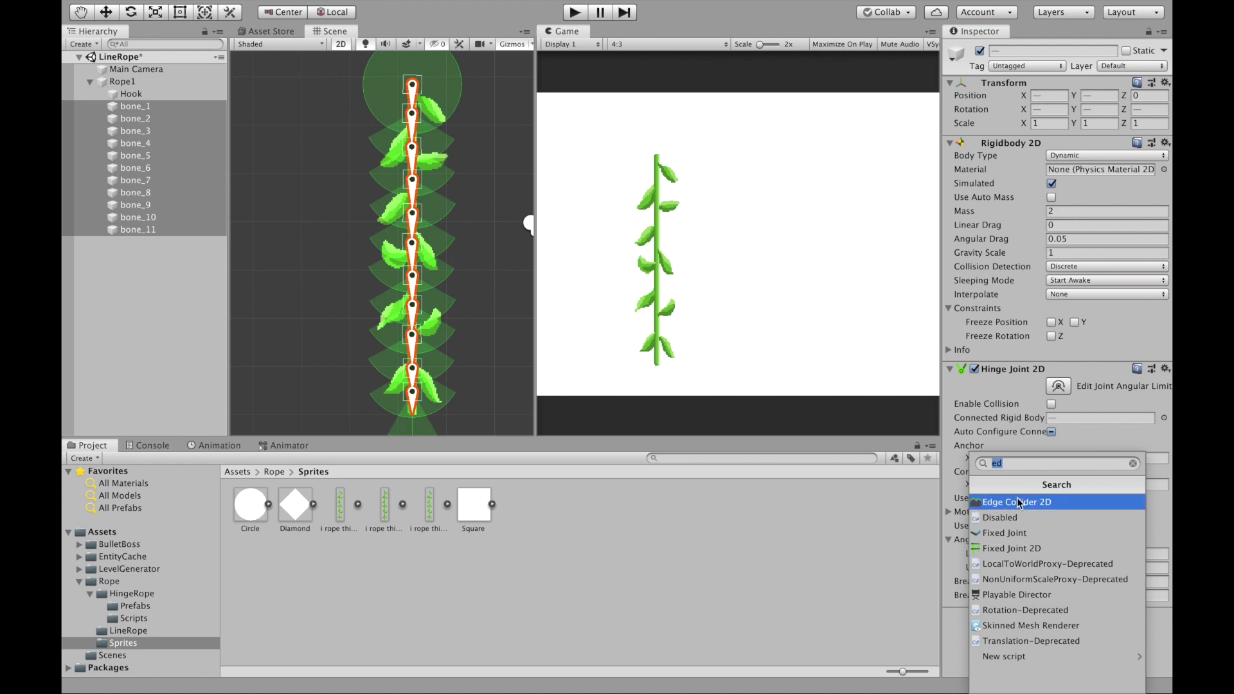
text(box)
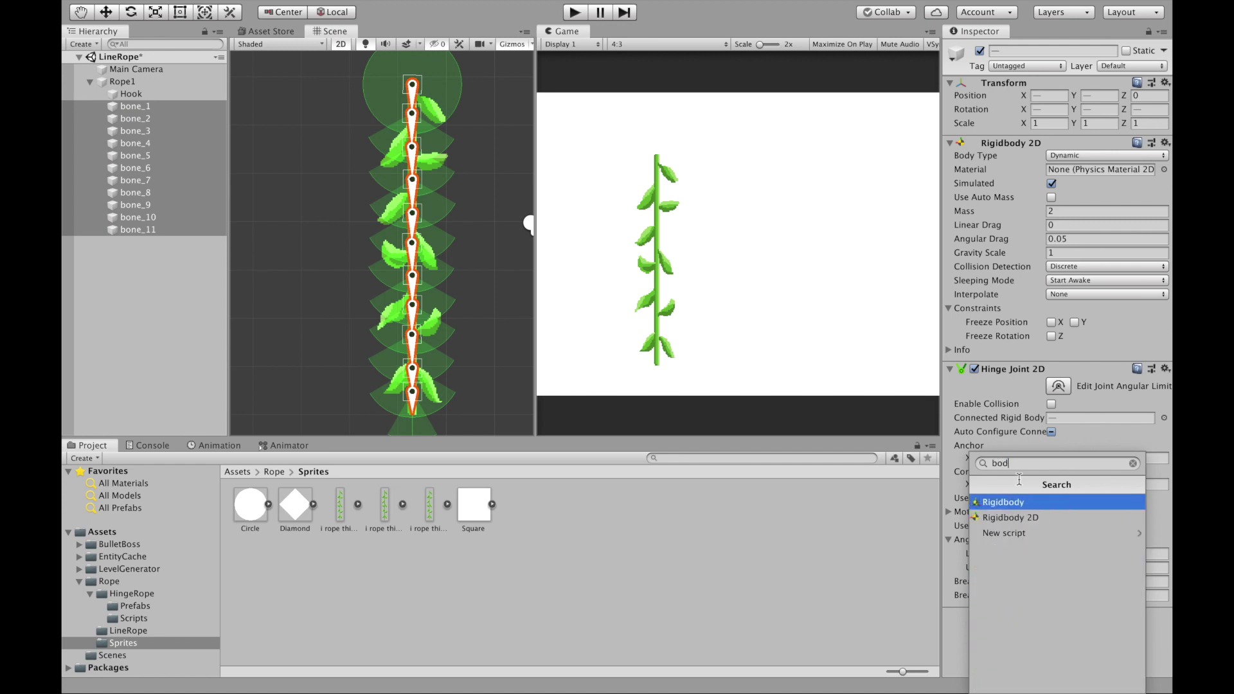
click(1024, 520)
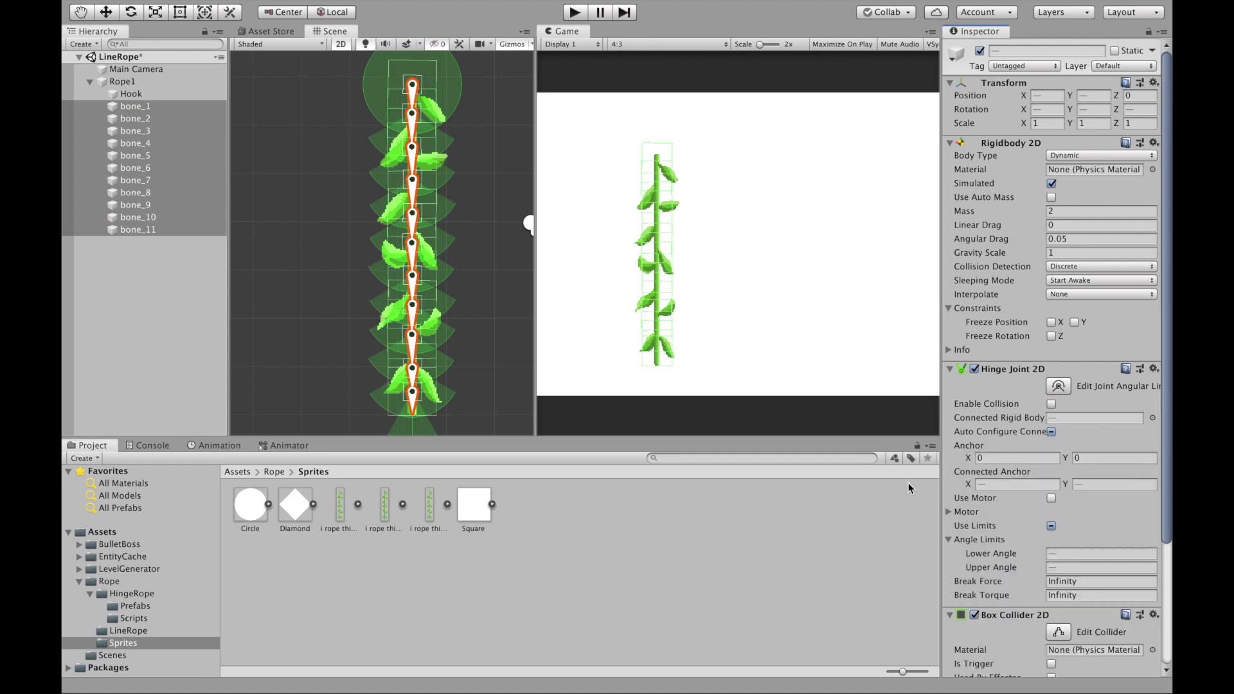
Size the bone colliders 0.6 by 0.21 with an X offset of 0.23
scroll(393, 117, up, 6)
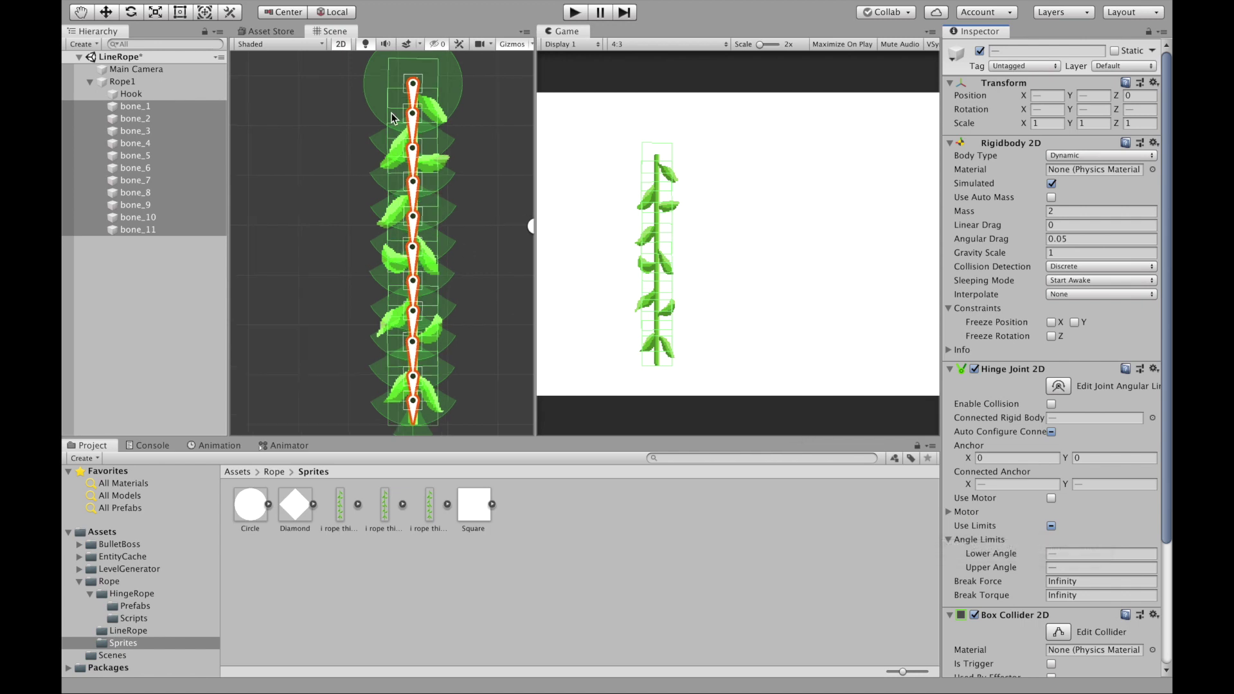
middle_drag(371, 186, 365, 195)
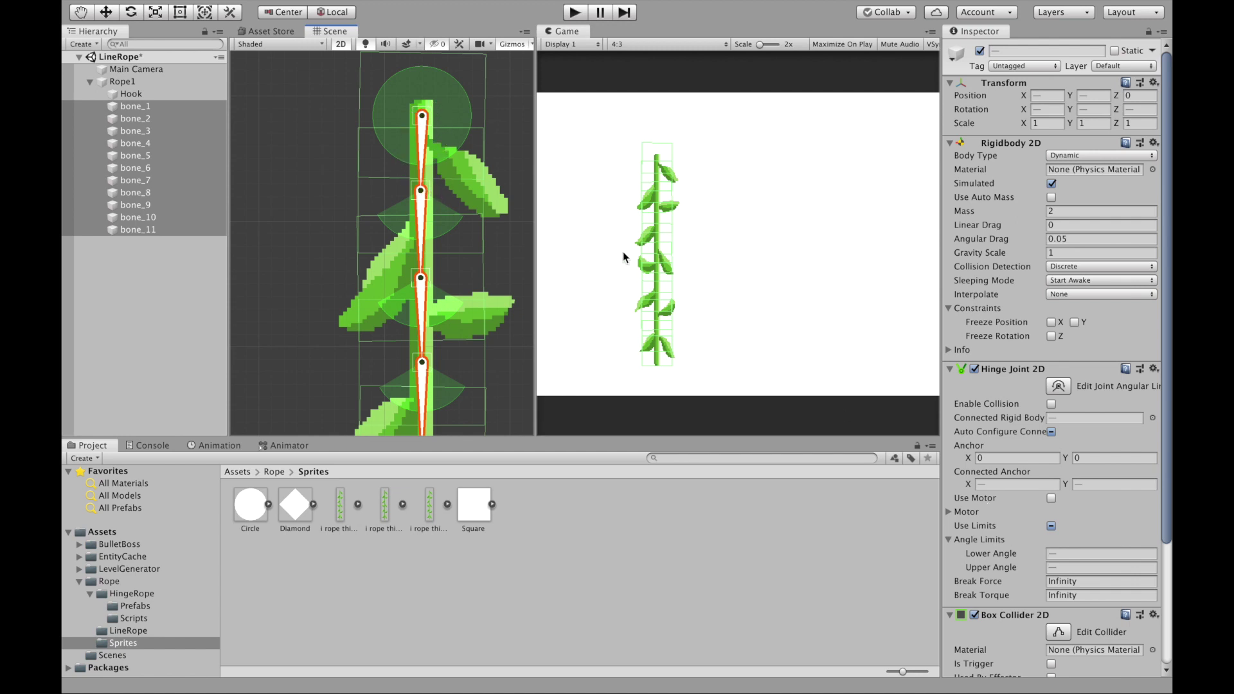
scroll(974, 573, down, 5)
click(1015, 603)
text(1)
key(Tab)
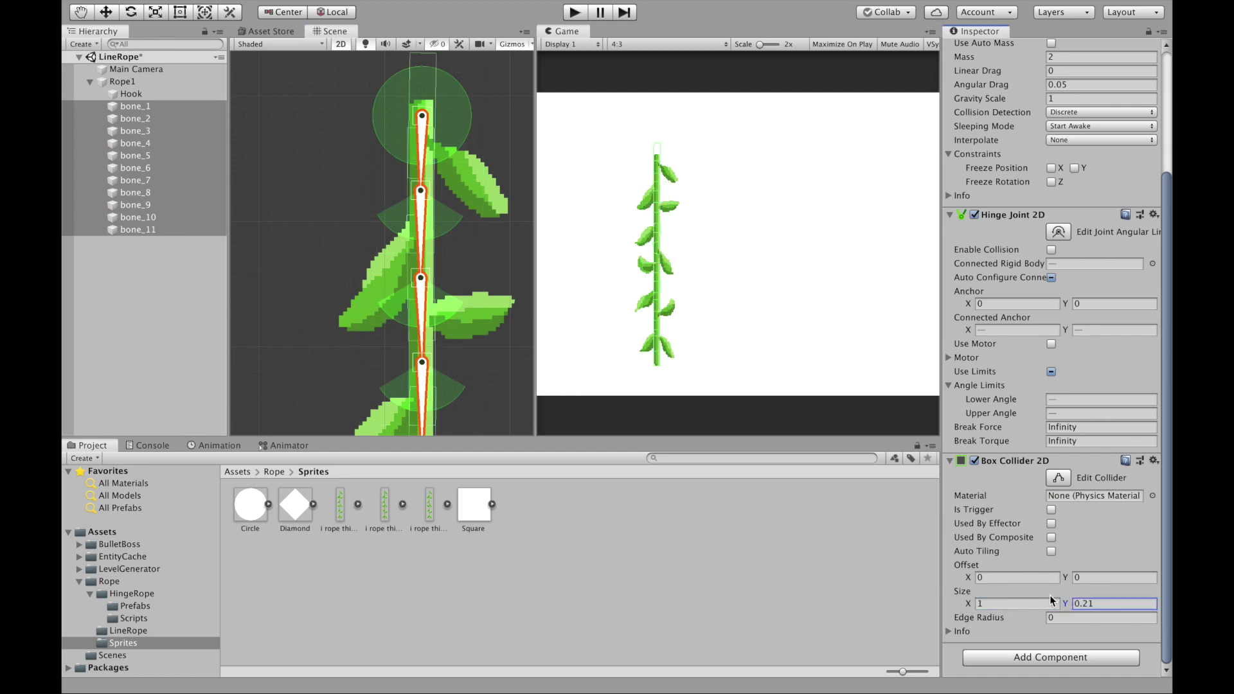
click(973, 577)
text(0.38)
key(Tab)
key(Tab)
text(0.6)
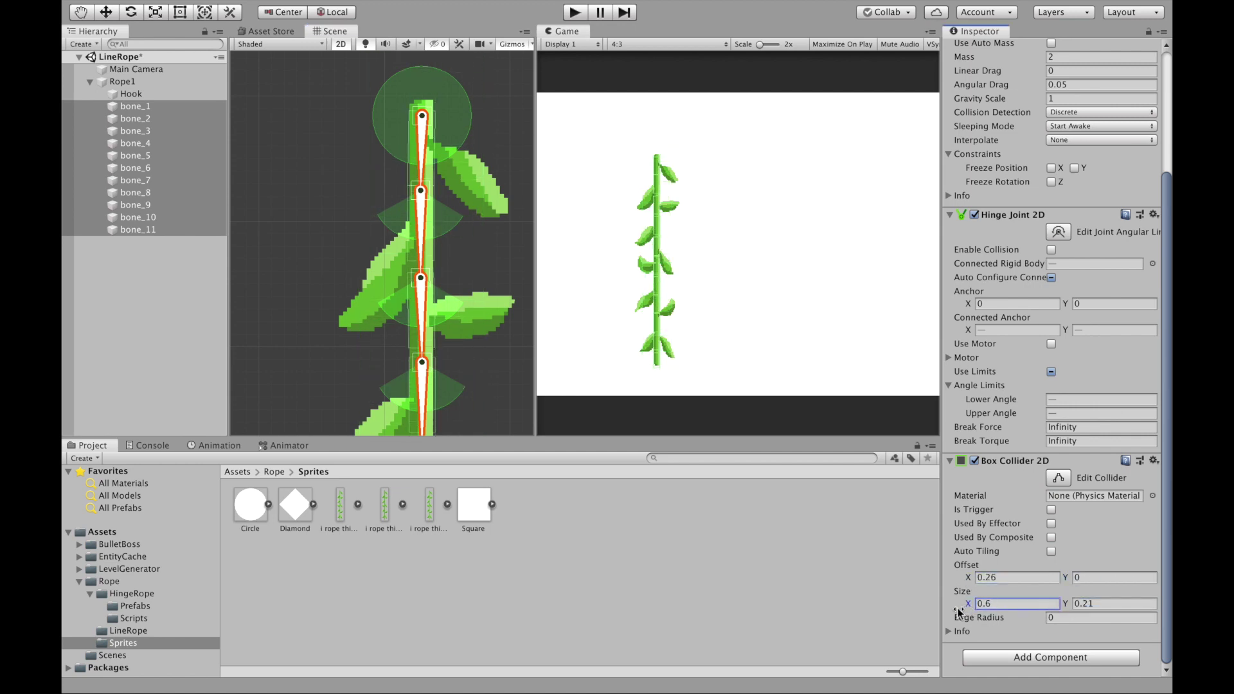
click(972, 577)
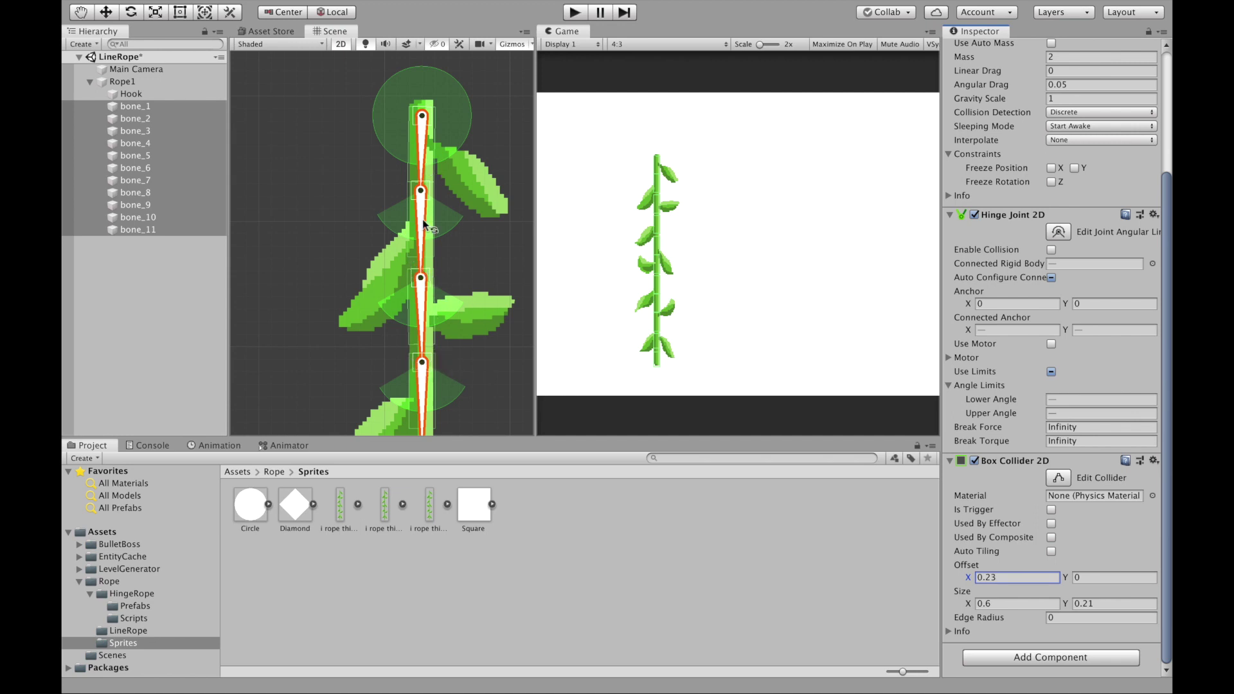
middle_drag(471, 266, 447, 228)
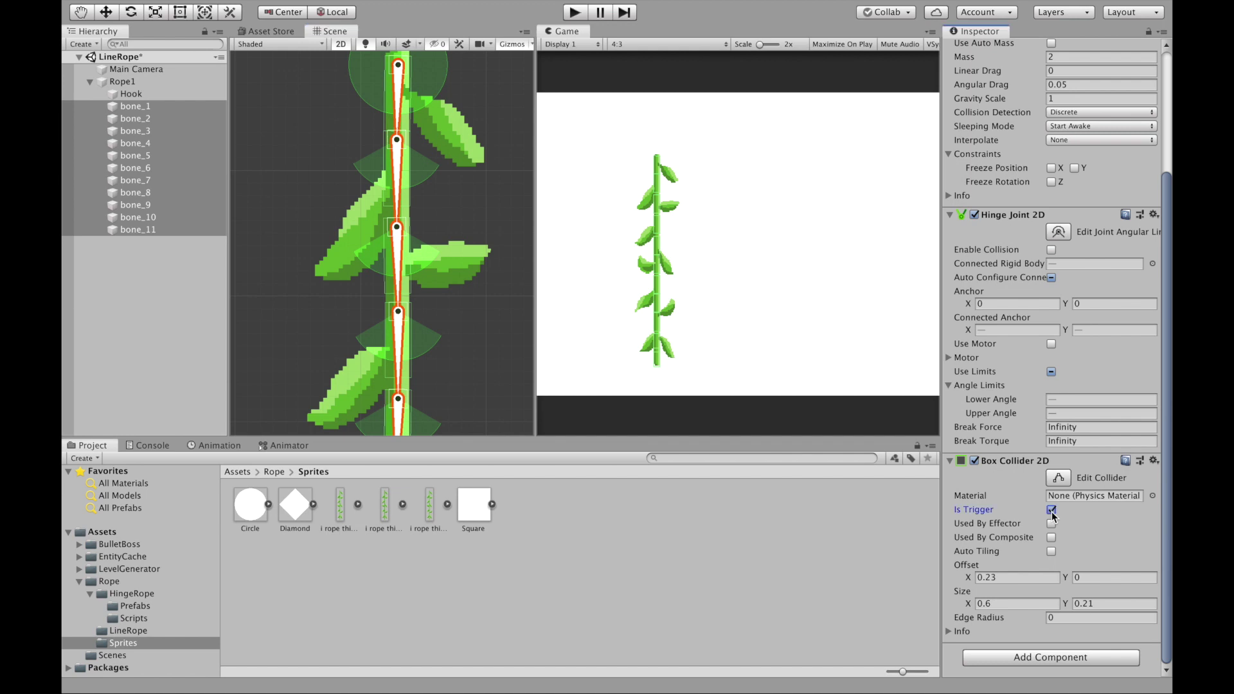
Set the Tag of all selected vine bones to Rope
scroll(1052, 515, up, 5)
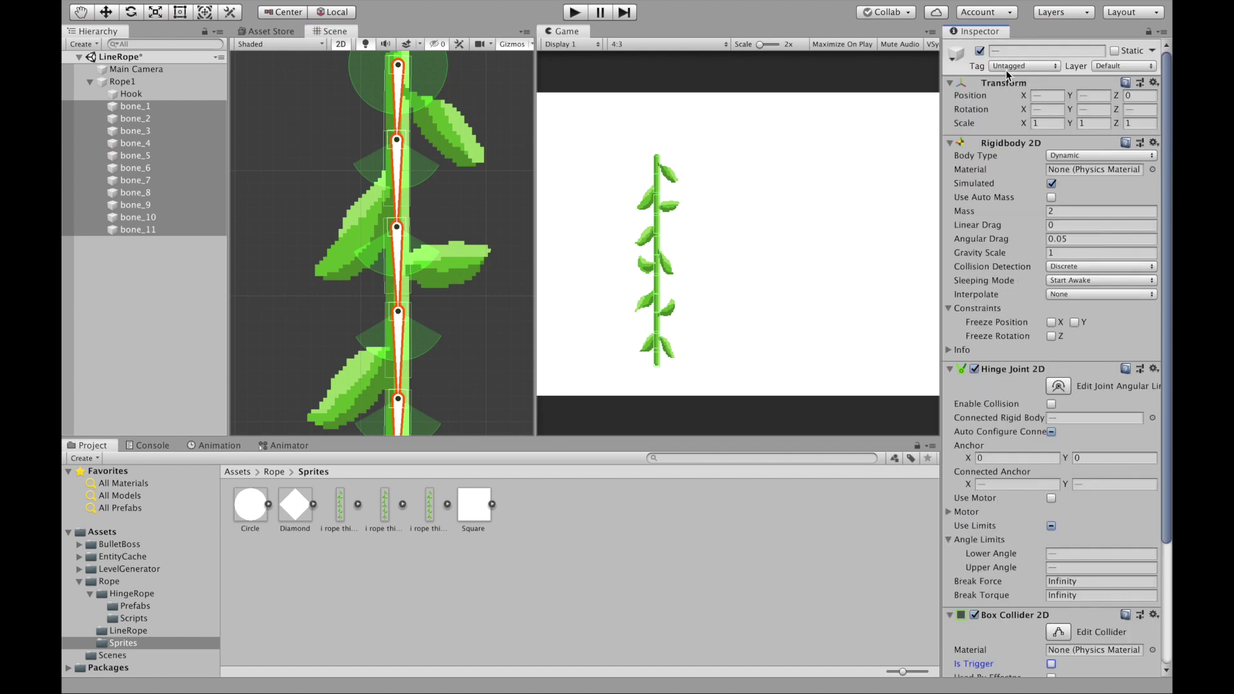
click(1005, 69)
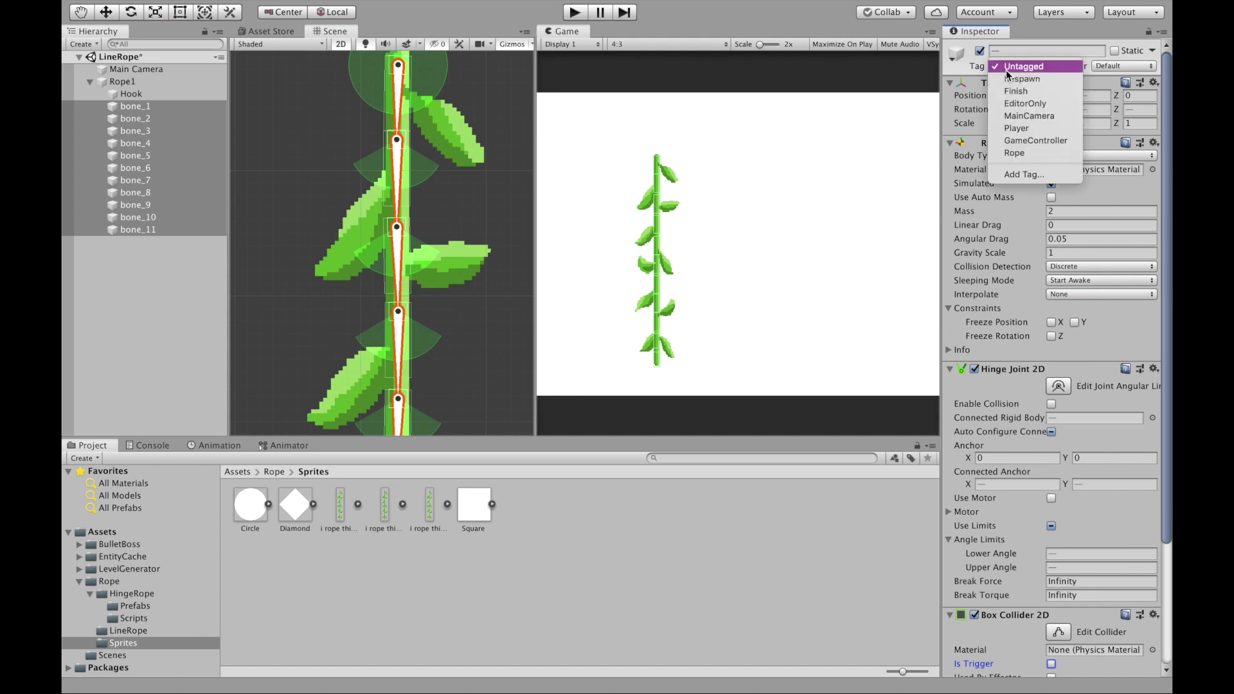
click(1015, 154)
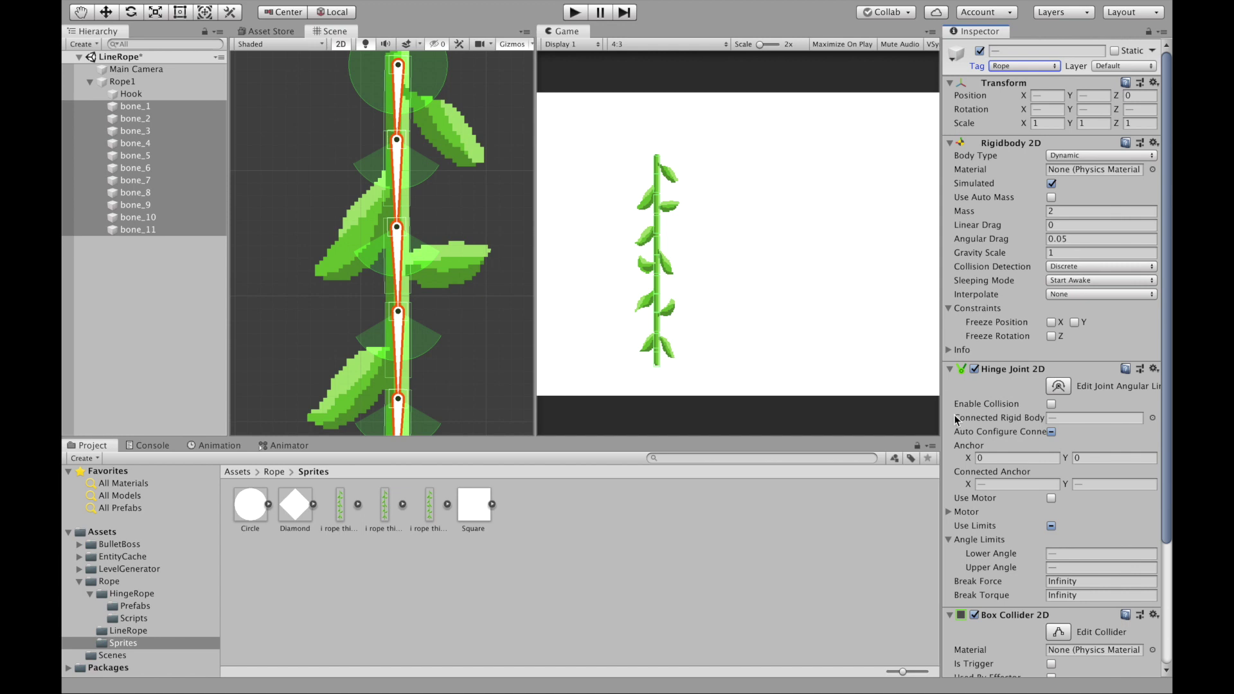
scroll(955, 424, down, 5)
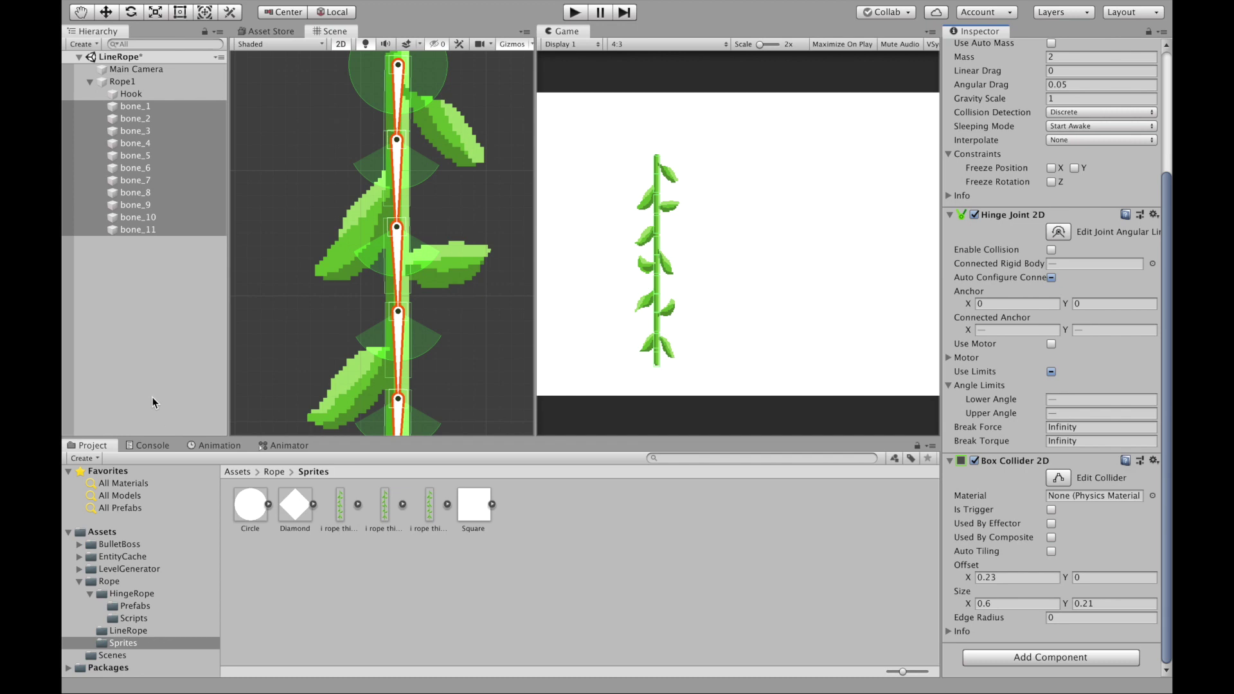
scroll(286, 397, down, 5)
Place the red Square prefab from the Rope assets beside the vine
click(135, 605)
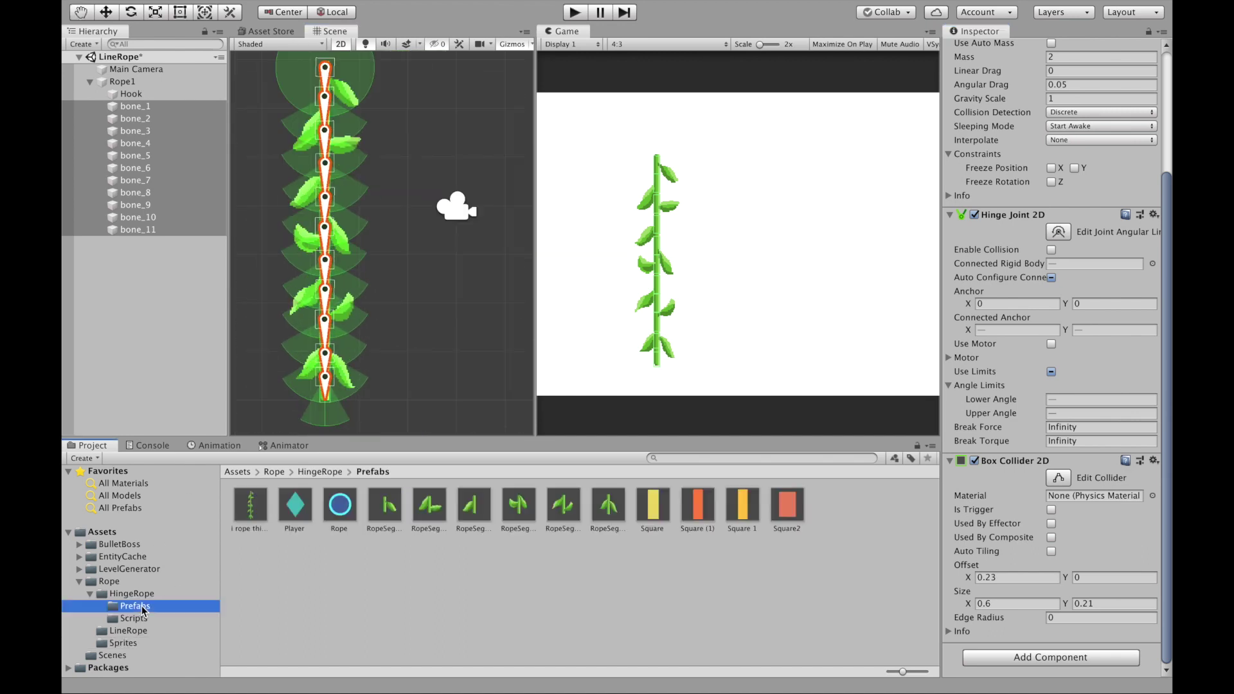
click(108, 581)
drag(384, 504, 476, 218)
In Play mode, drag the Hook so the vine swings and drapes over the square
click(573, 12)
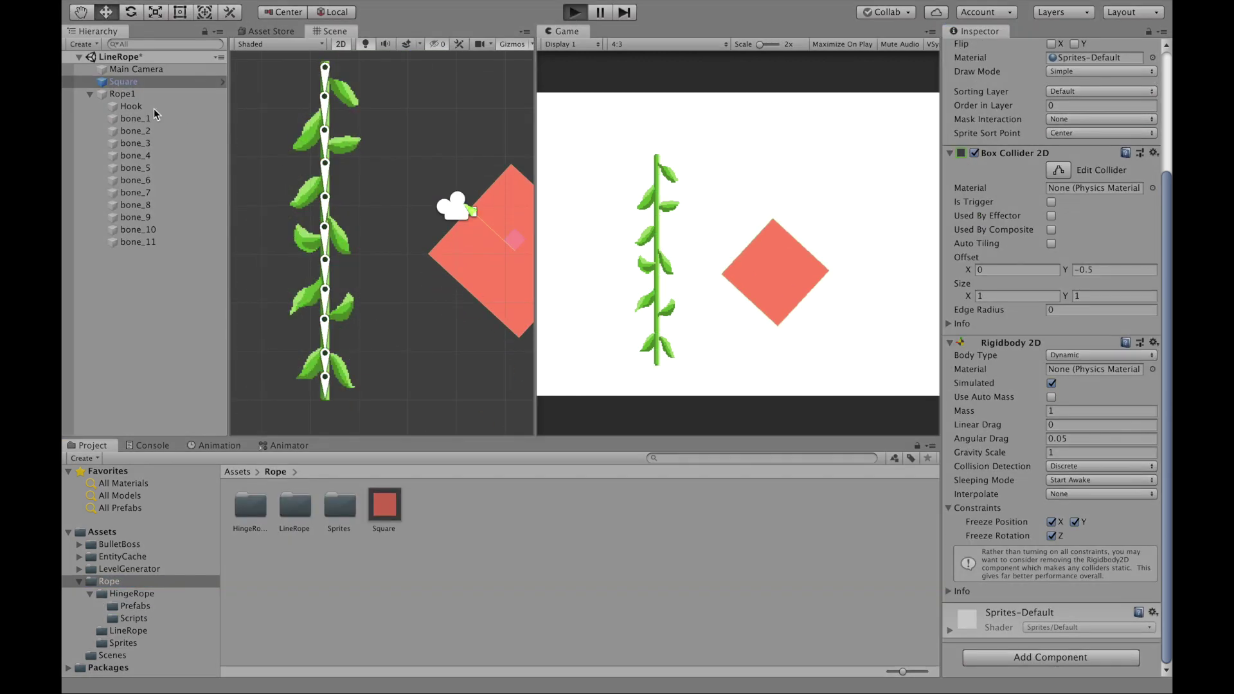
click(153, 108)
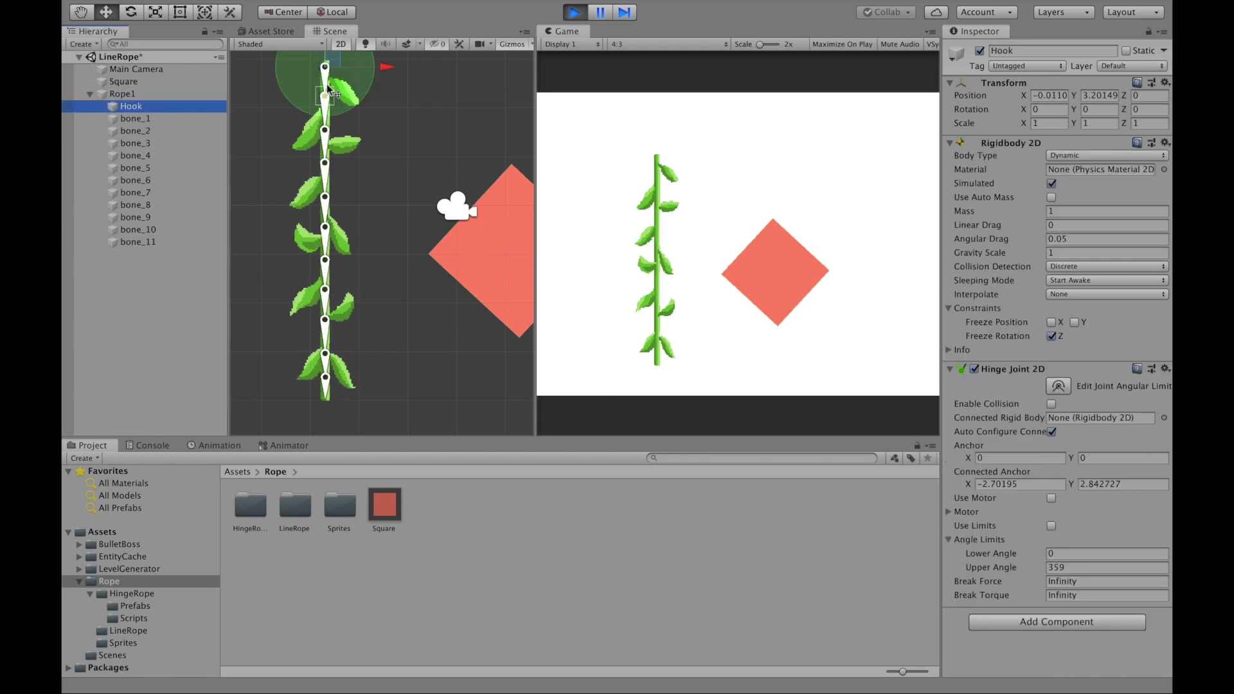
drag(334, 60, 654, 224)
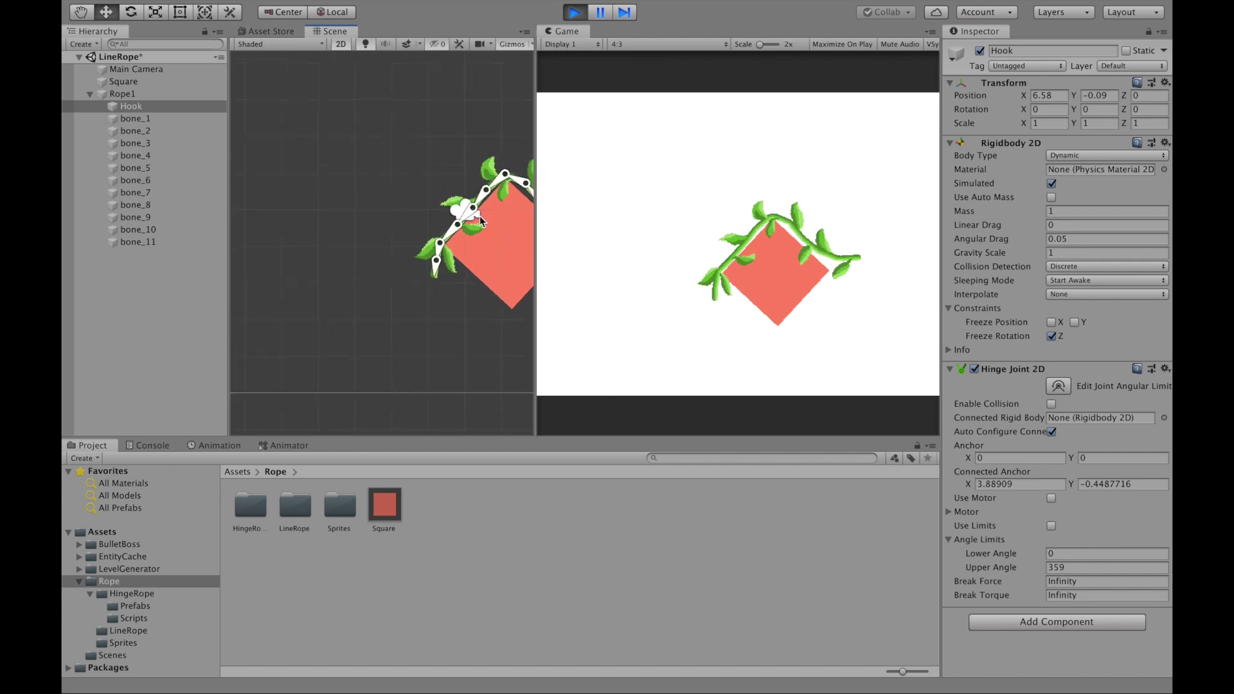
scroll(396, 199, down, 3)
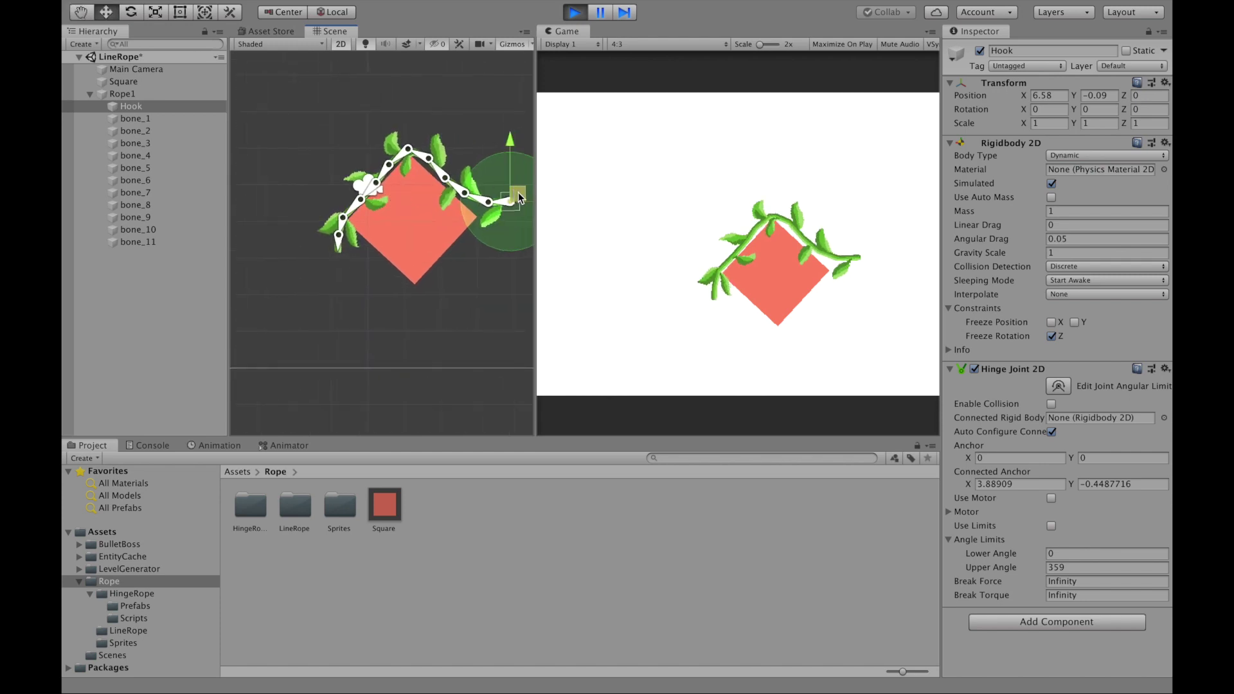
drag(518, 191, 286, 84)
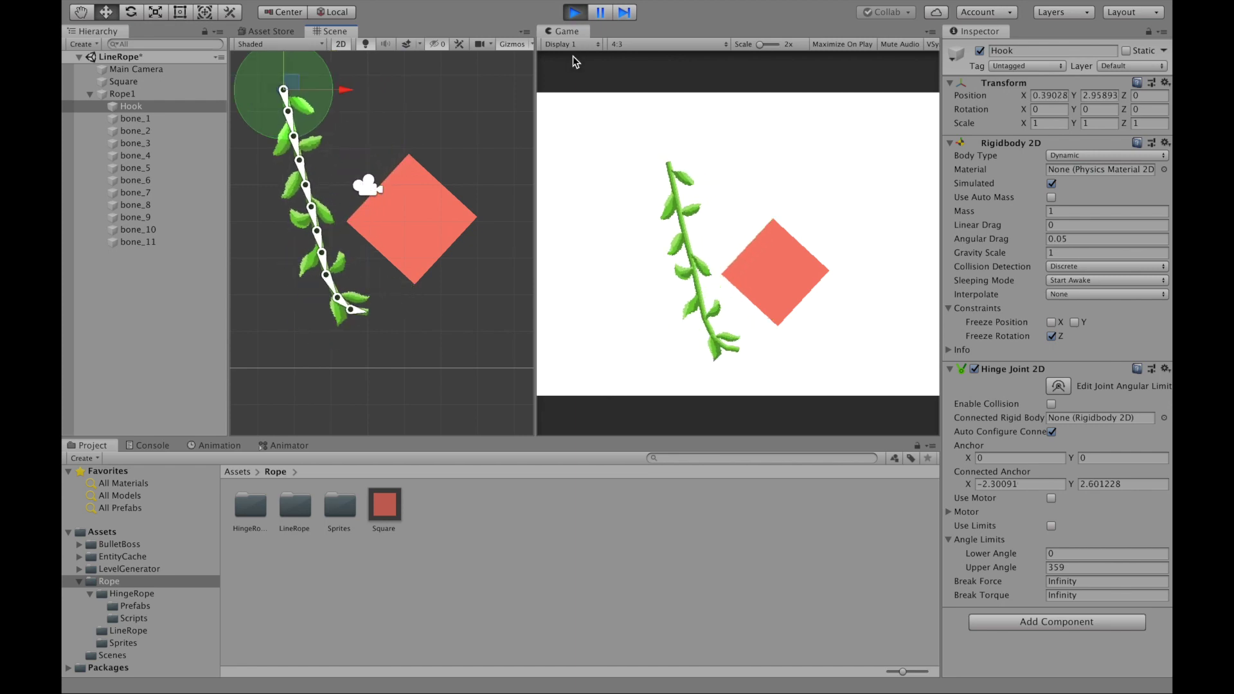